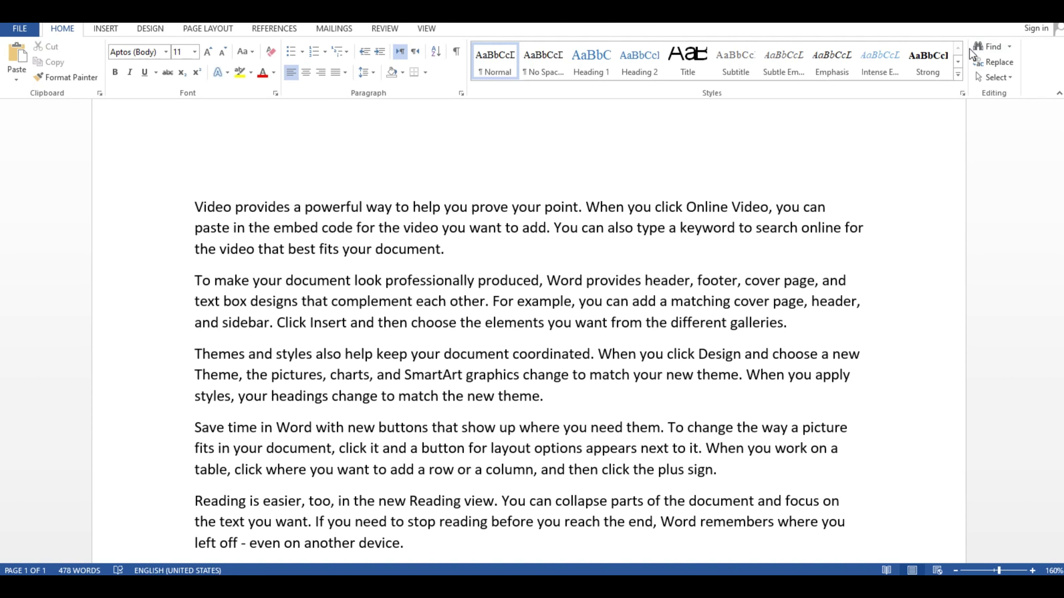
click(982, 47)
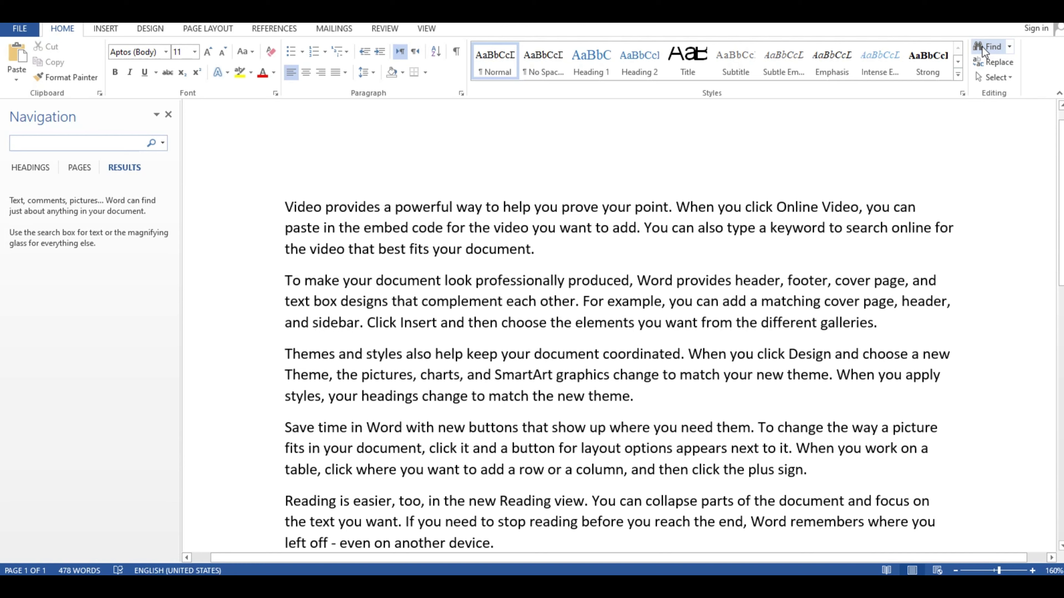
click(169, 115)
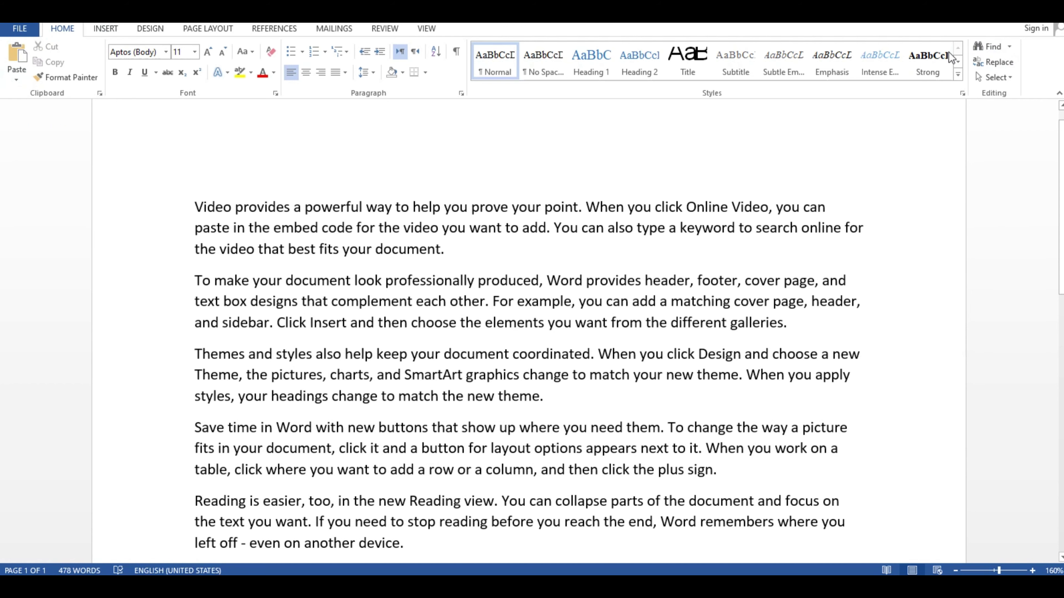
click(1004, 48)
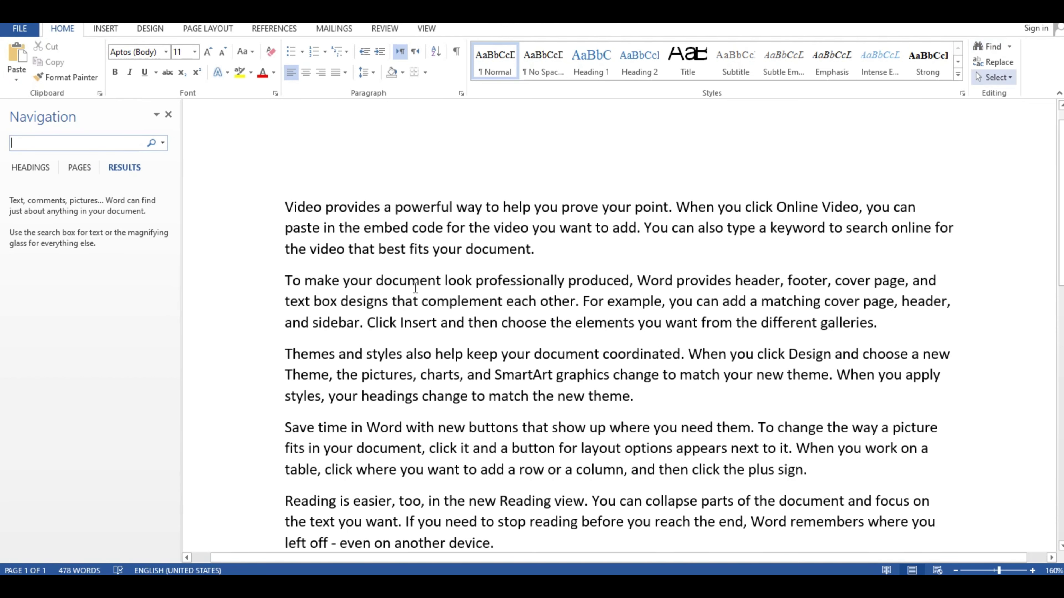
click(169, 115)
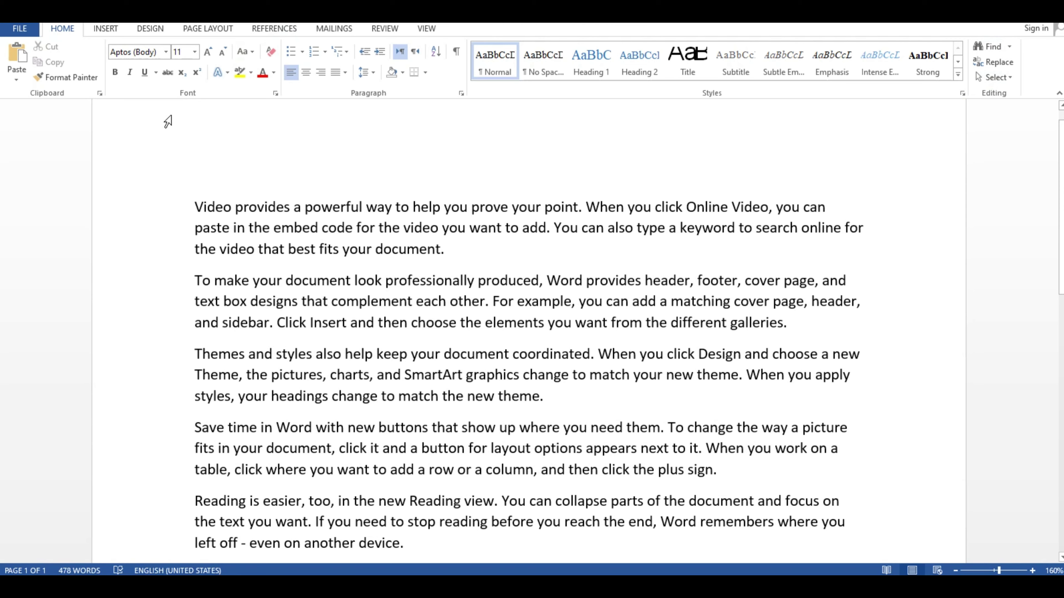
Search the document for "point", go through its matches, and clear the search
key(ctrl+f)
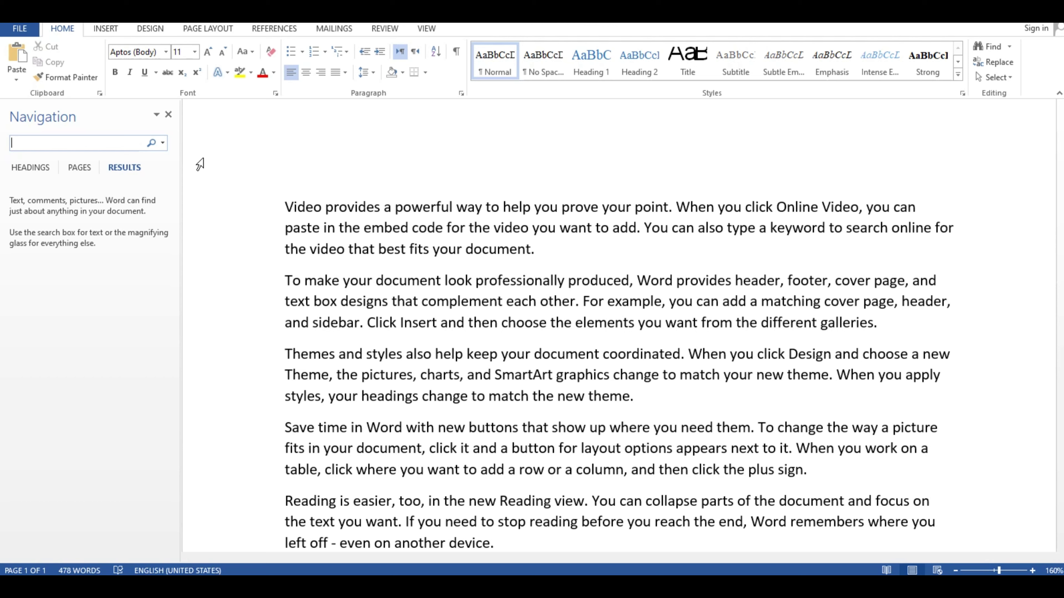
text(point)
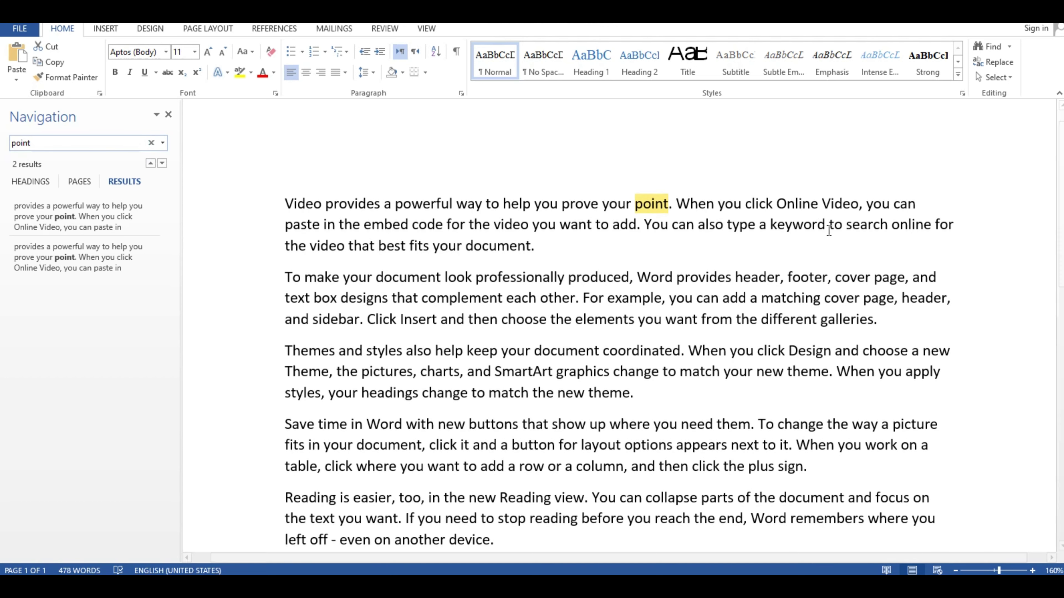
key(Return)
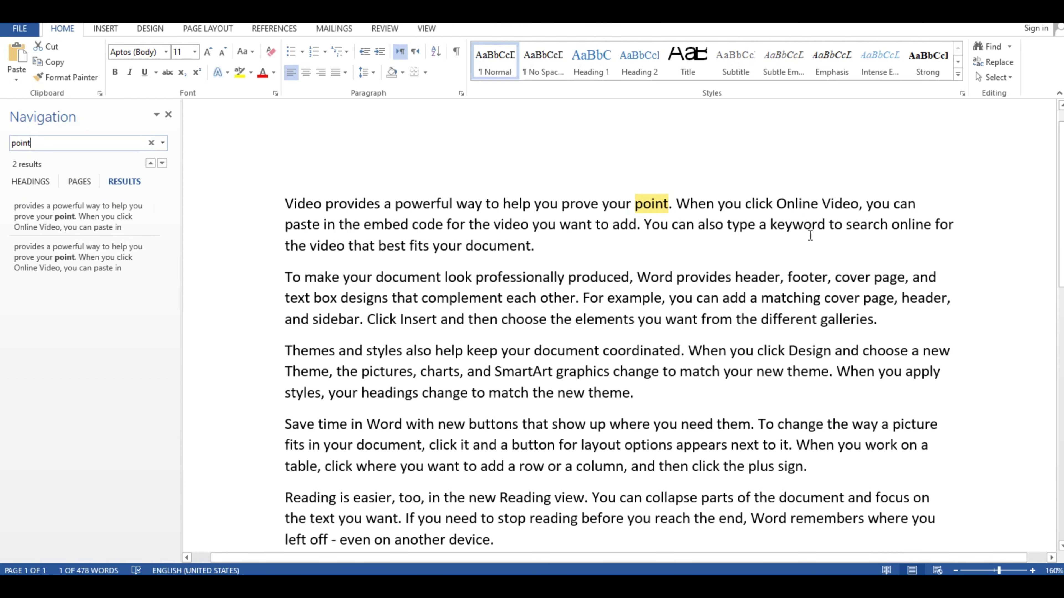
key(Return)
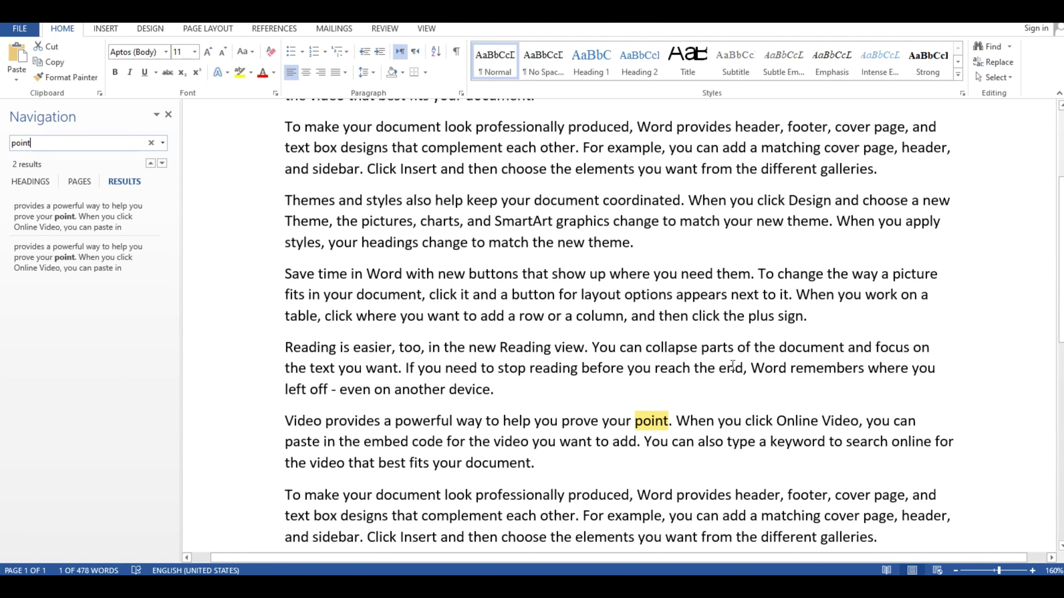
scroll(733, 361, up, 3)
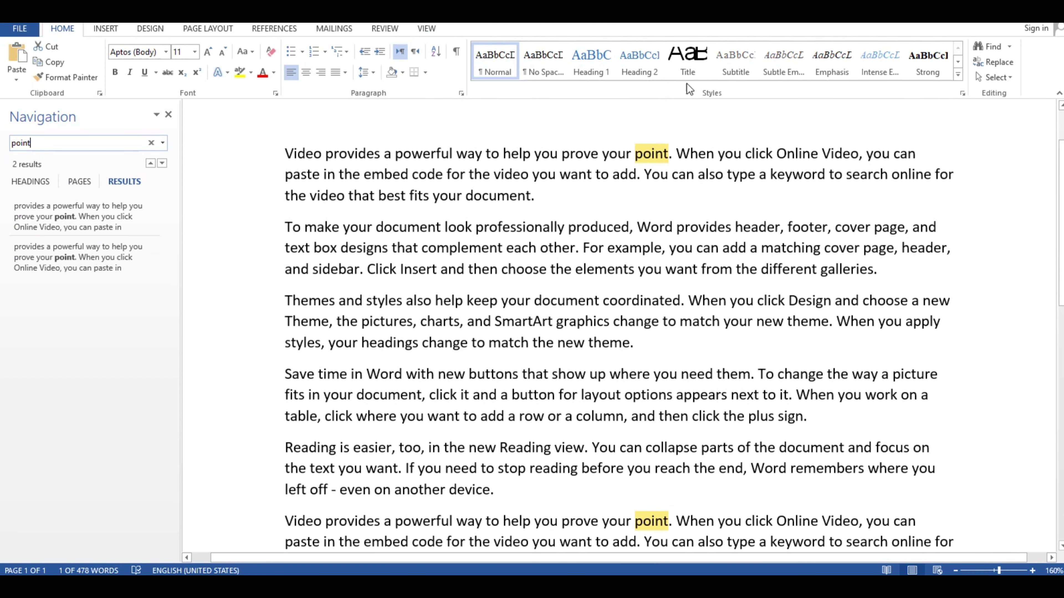
click(163, 143)
key(Escape)
click(151, 144)
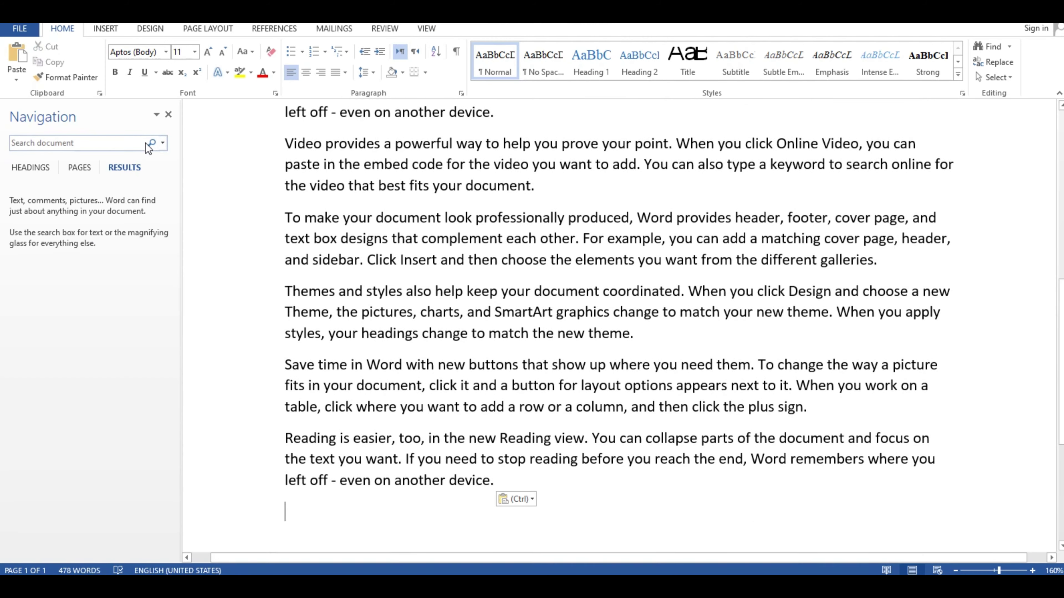
Search the document for "if" and review the highlighted matches in the text
scroll(573, 196, up, 4)
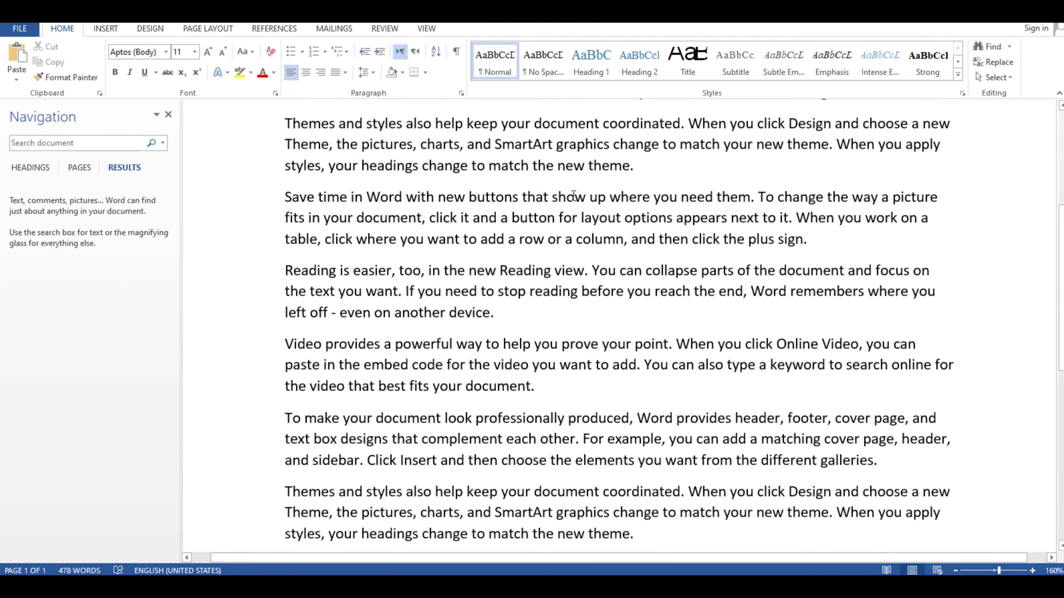
scroll(573, 196, up, 1)
click(38, 145)
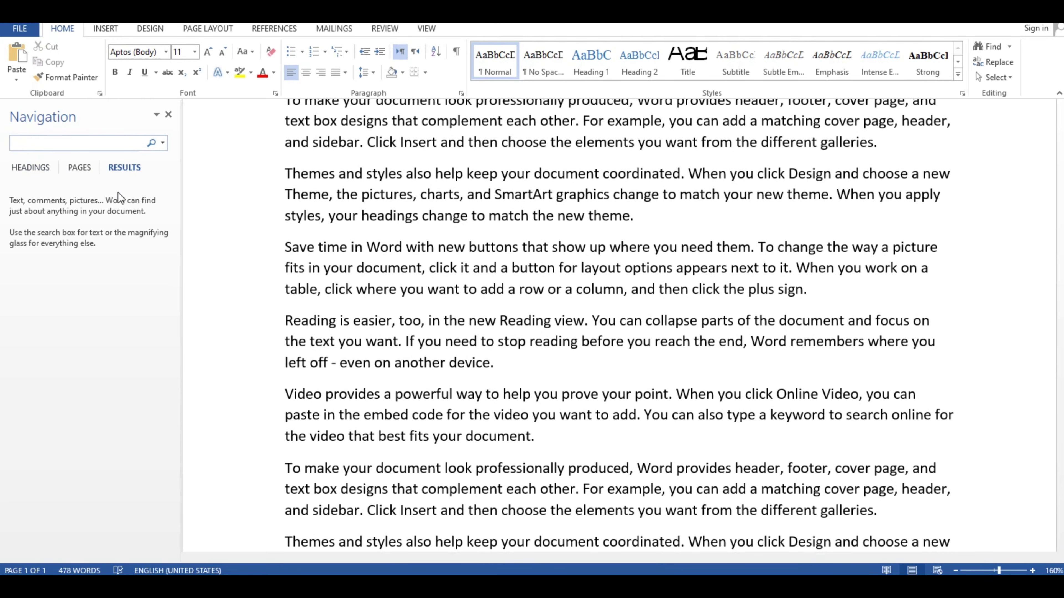
text(if)
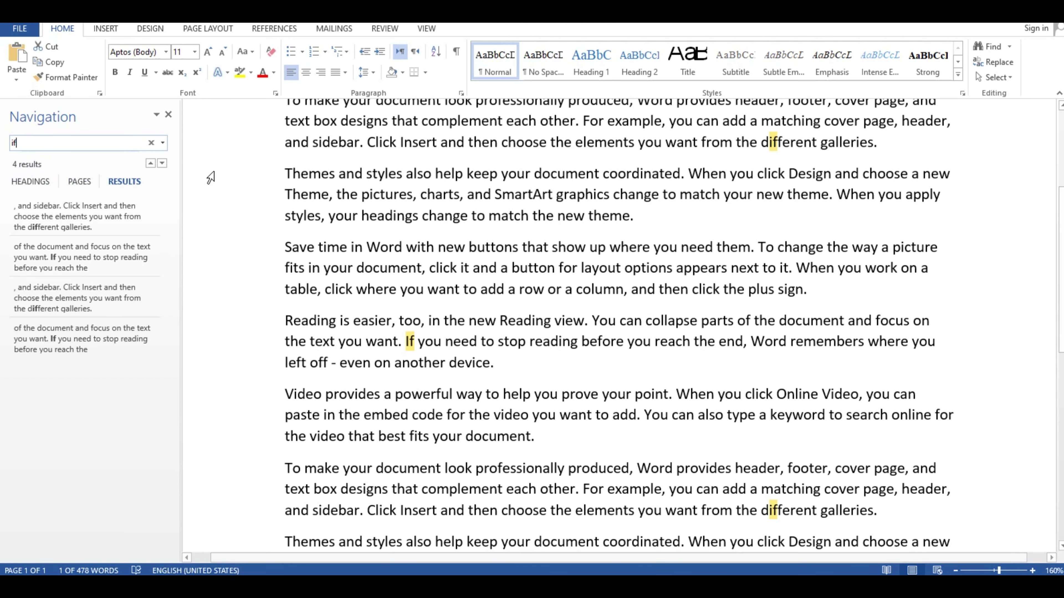
scroll(207, 175, up, 3)
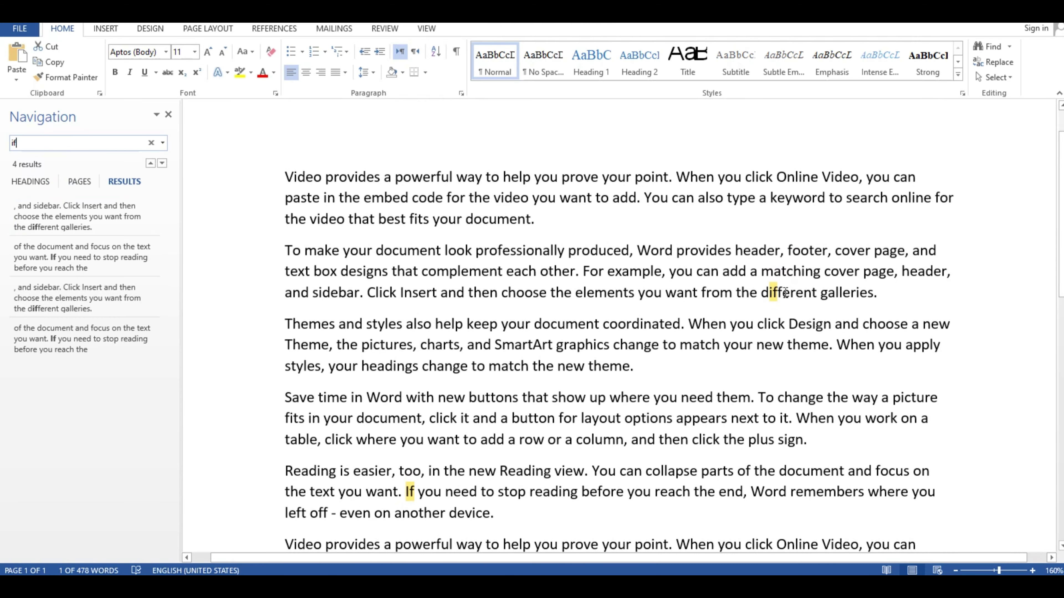
scroll(787, 296, down, 4)
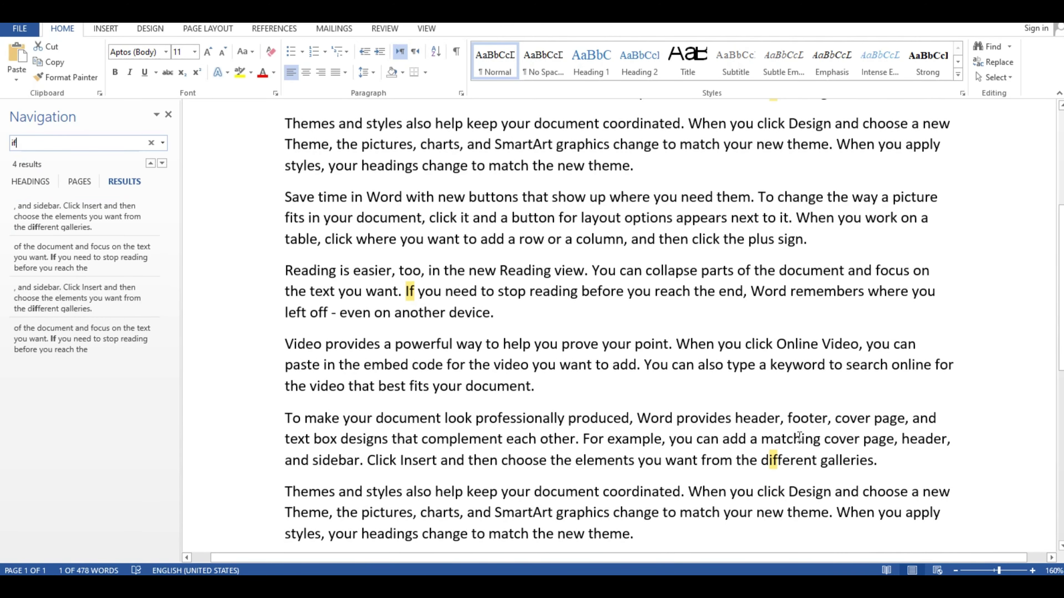
scroll(827, 404, up, 3)
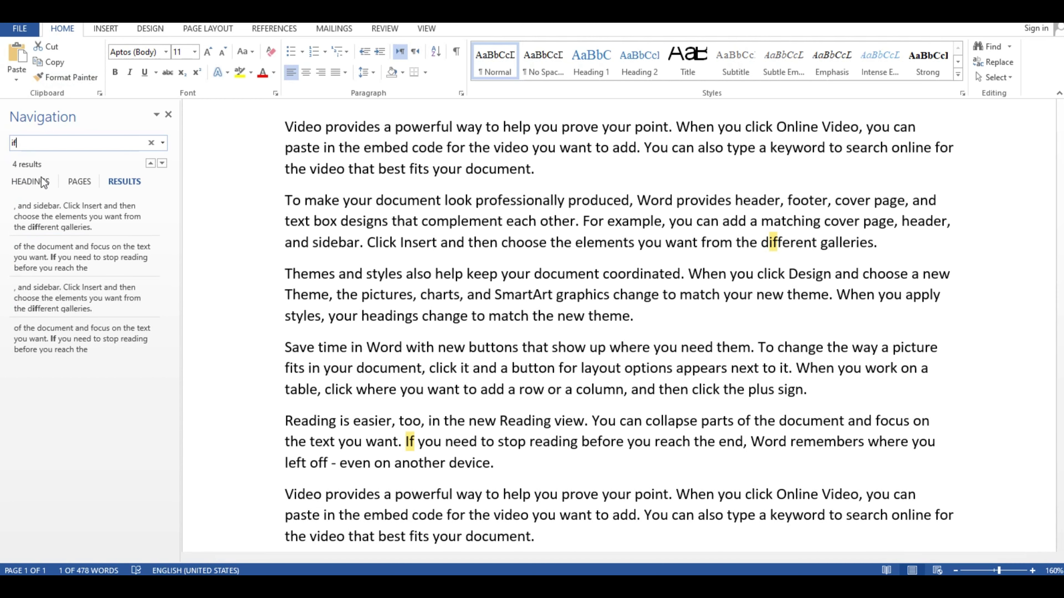
Change the search term to "and" and review the highlighted matches throughout the document
key(BackSpace)
key(BackSpace)
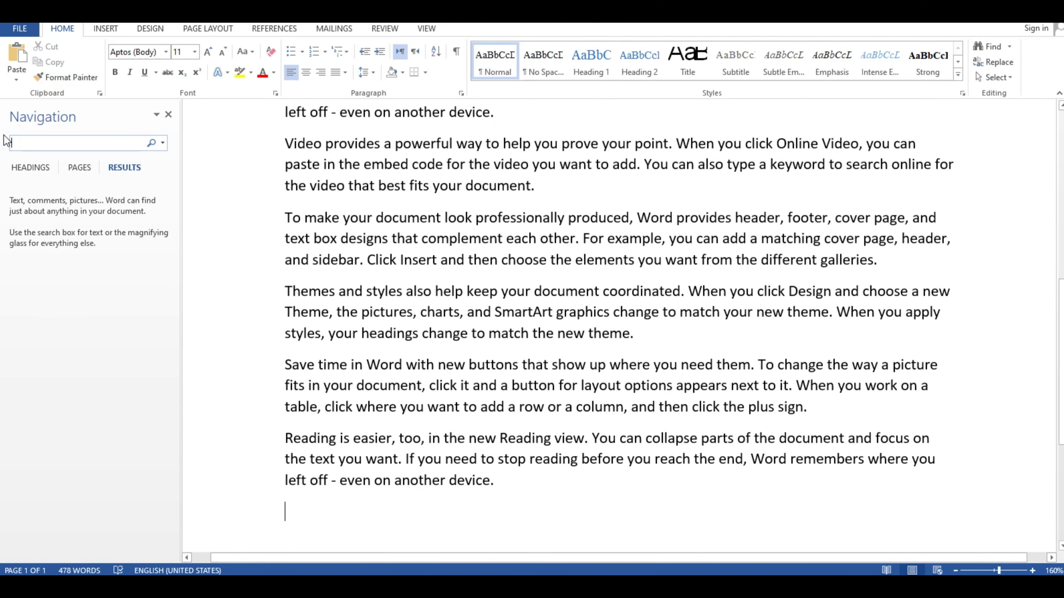
text(and)
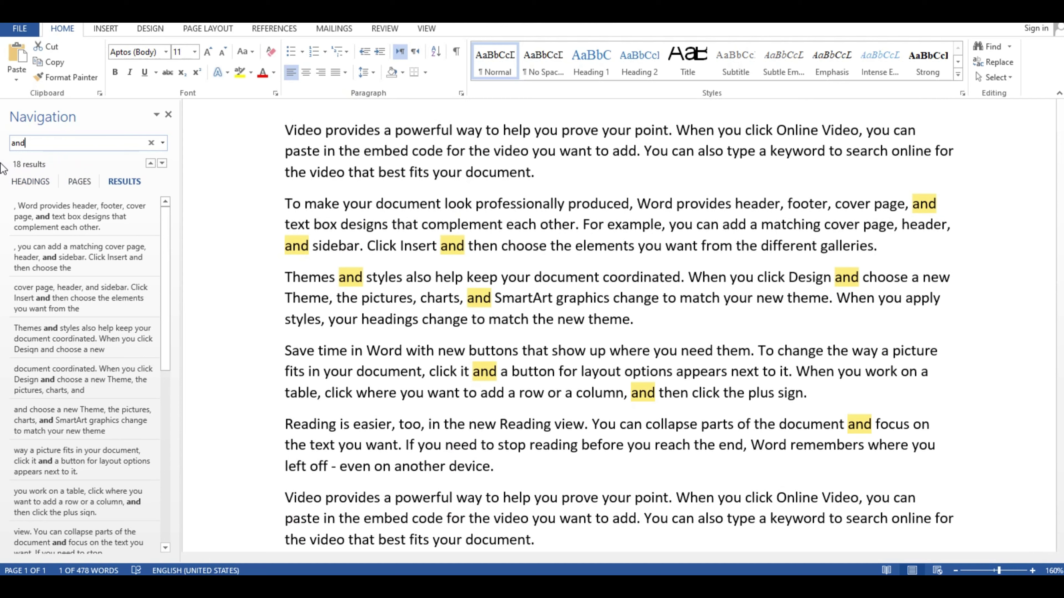
scroll(681, 288, up, 2)
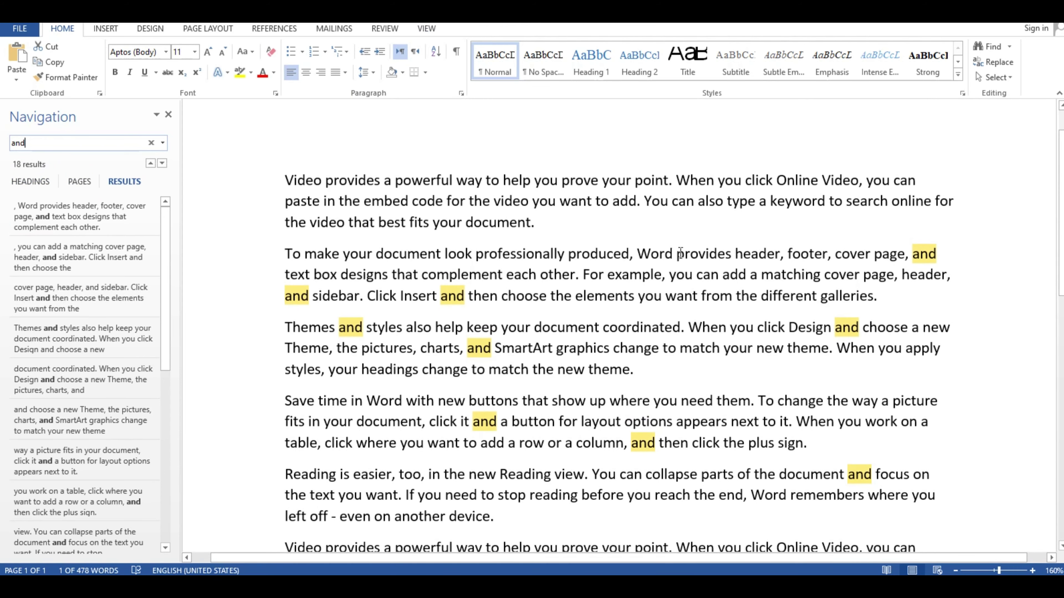
scroll(884, 262, down, 4)
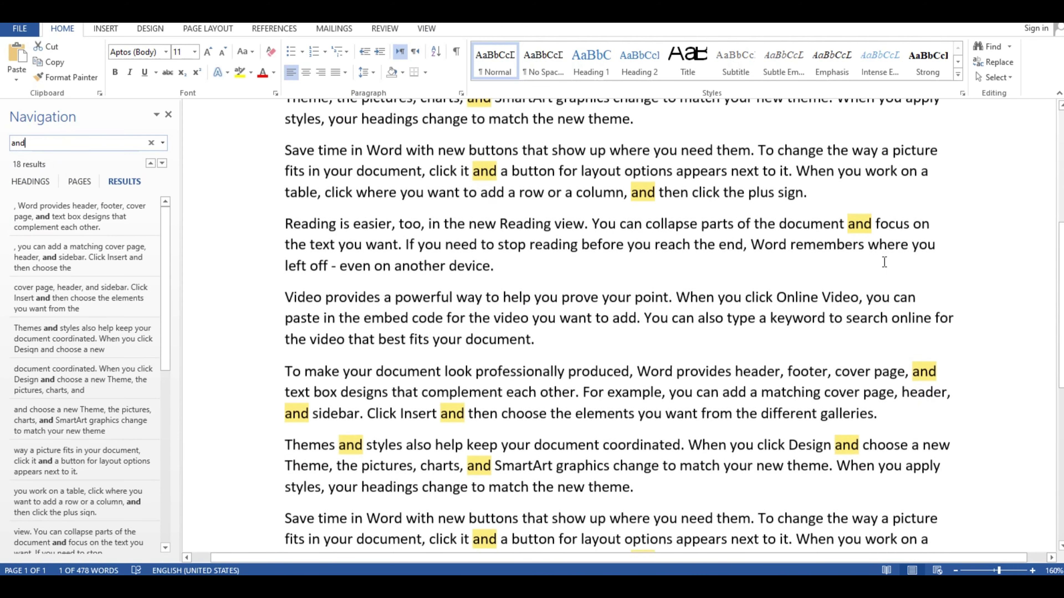
scroll(883, 262, down, 6)
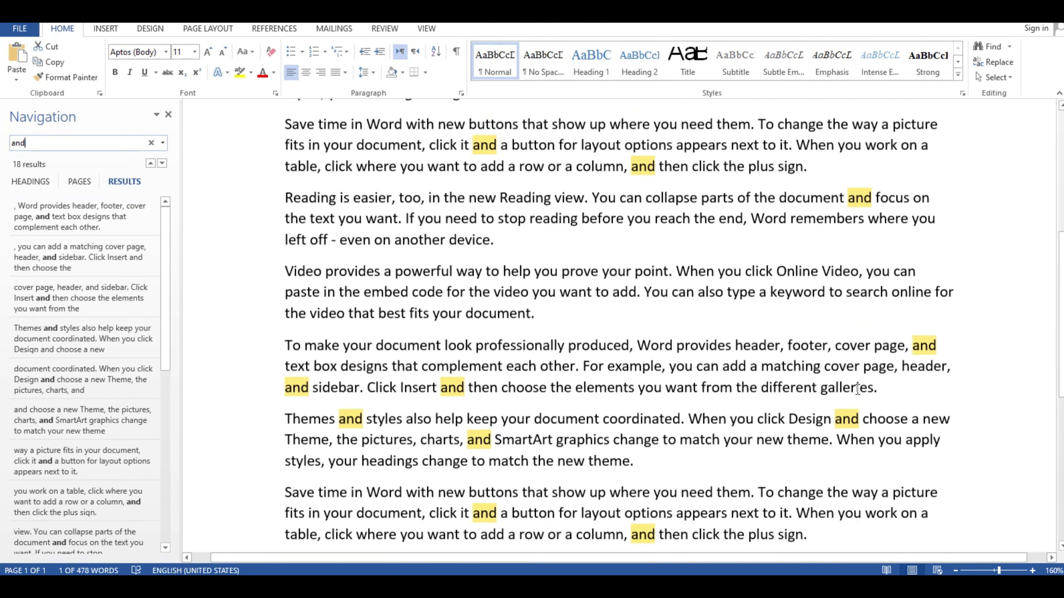
scroll(856, 389, up, 4)
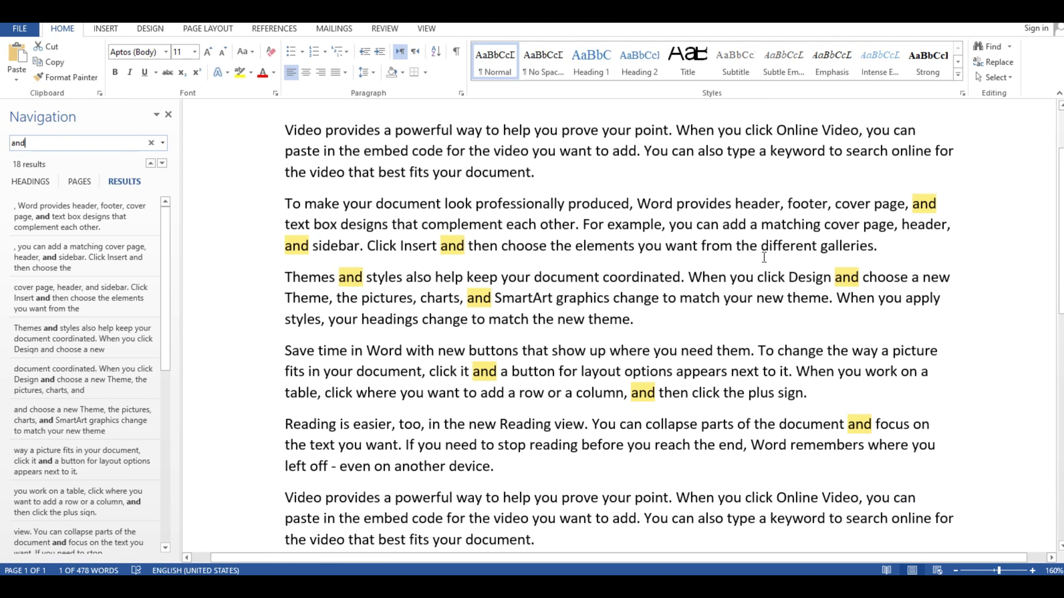
Change the search term to "to", review the highlighted matches, and close the search
key(ctrl+a)
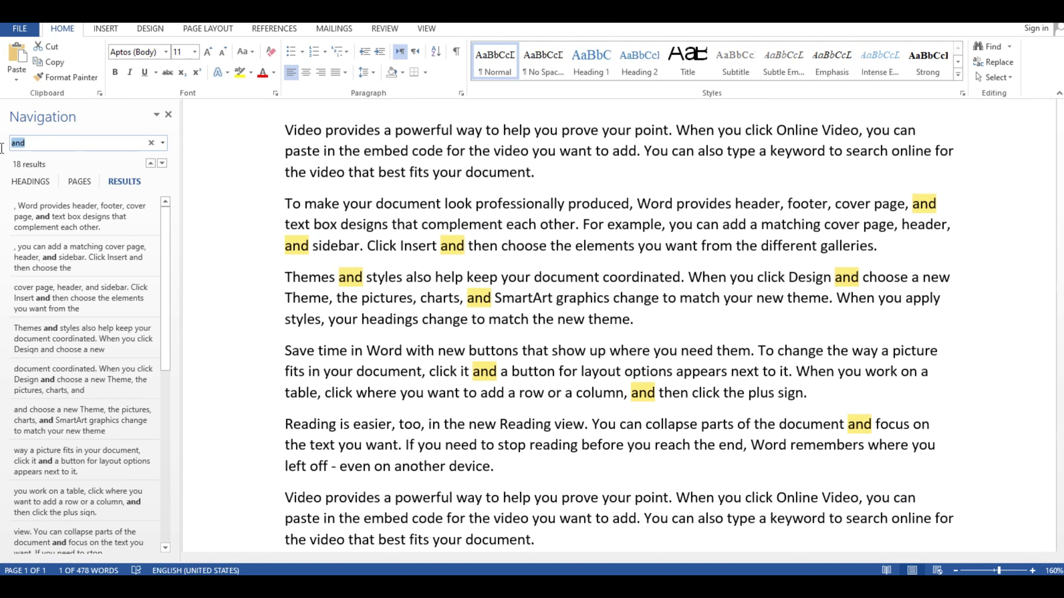
text(to)
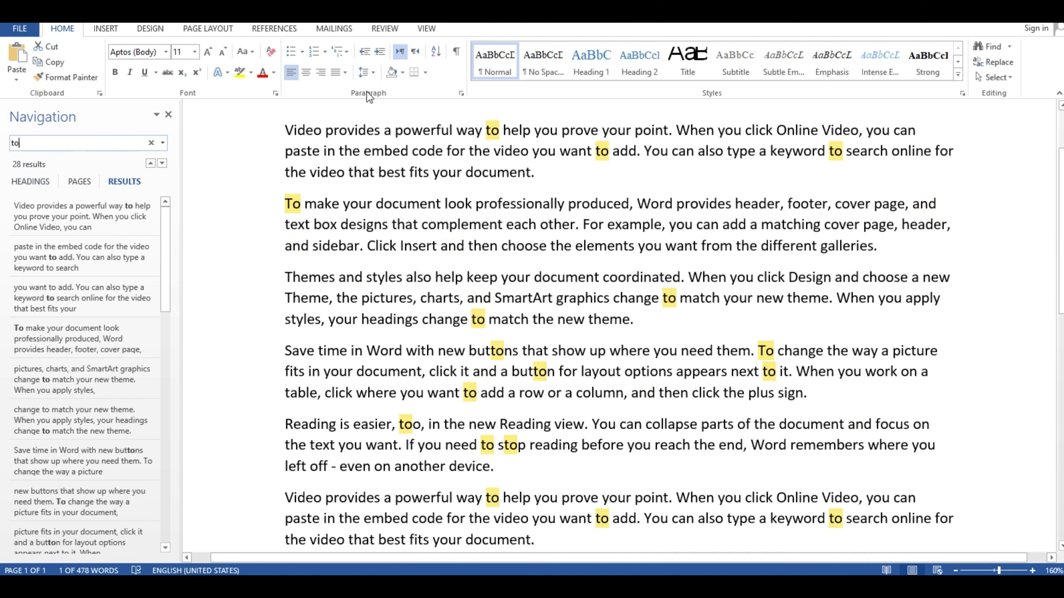
scroll(946, 240, down, 2)
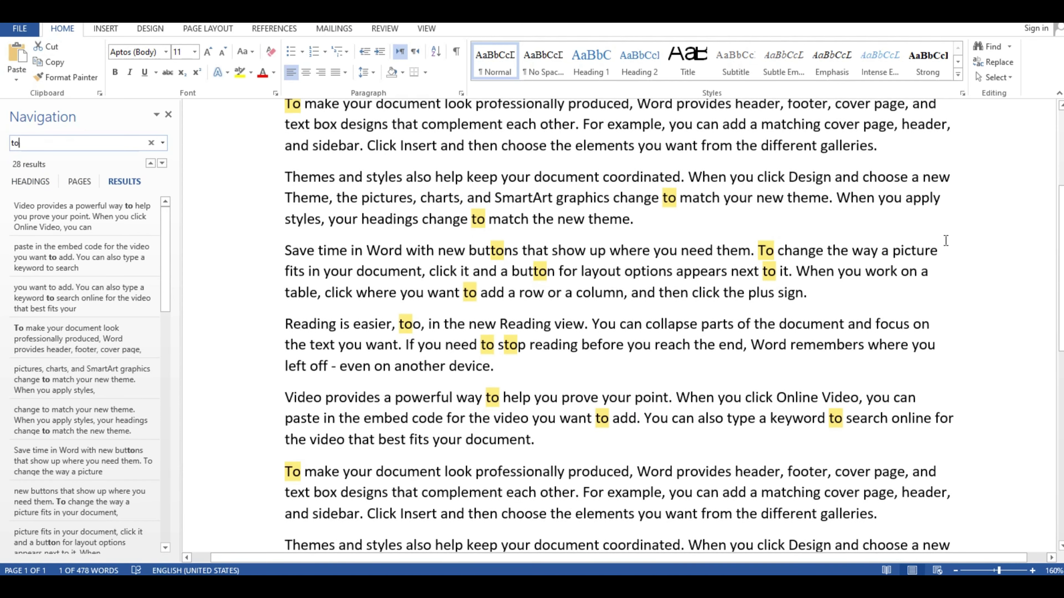
scroll(944, 239, down, 1)
scroll(934, 259, up, 2)
scroll(935, 260, up, 1)
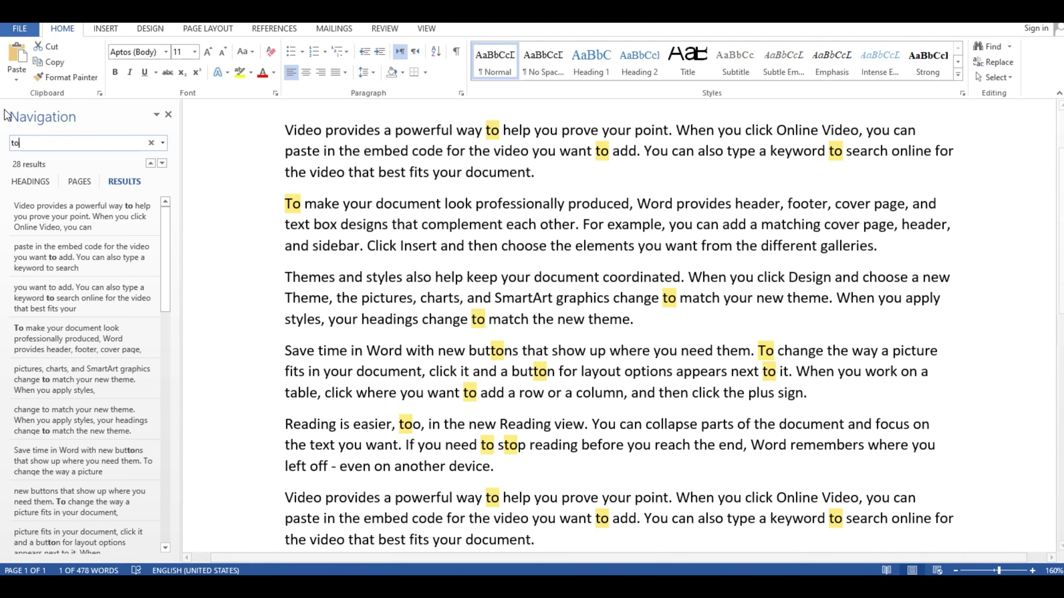
click(167, 115)
Replace every occurrence of "to" with "for" throughout the document
scroll(209, 209, up, 4)
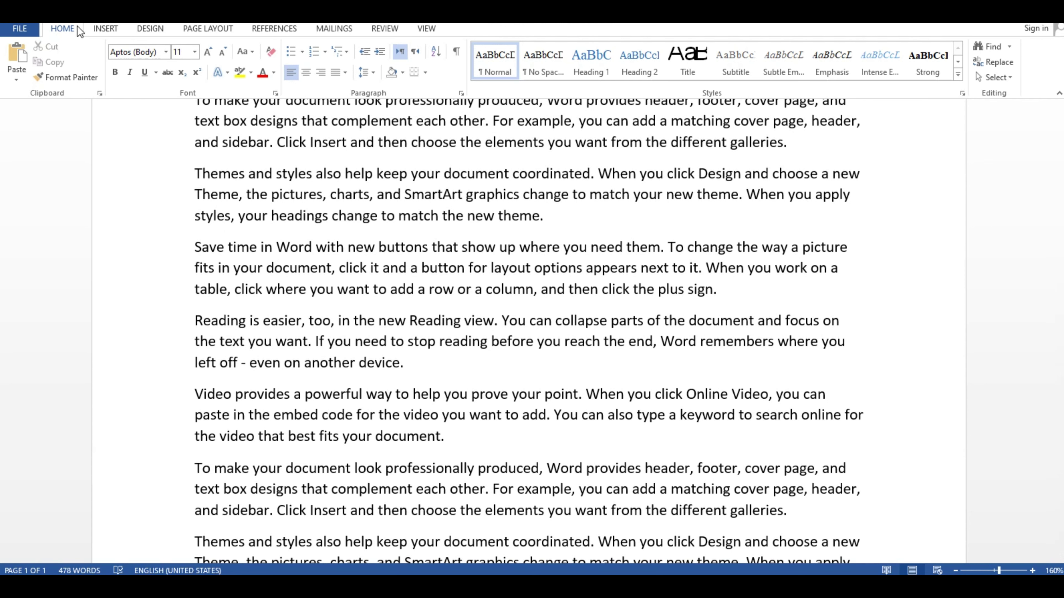
click(999, 67)
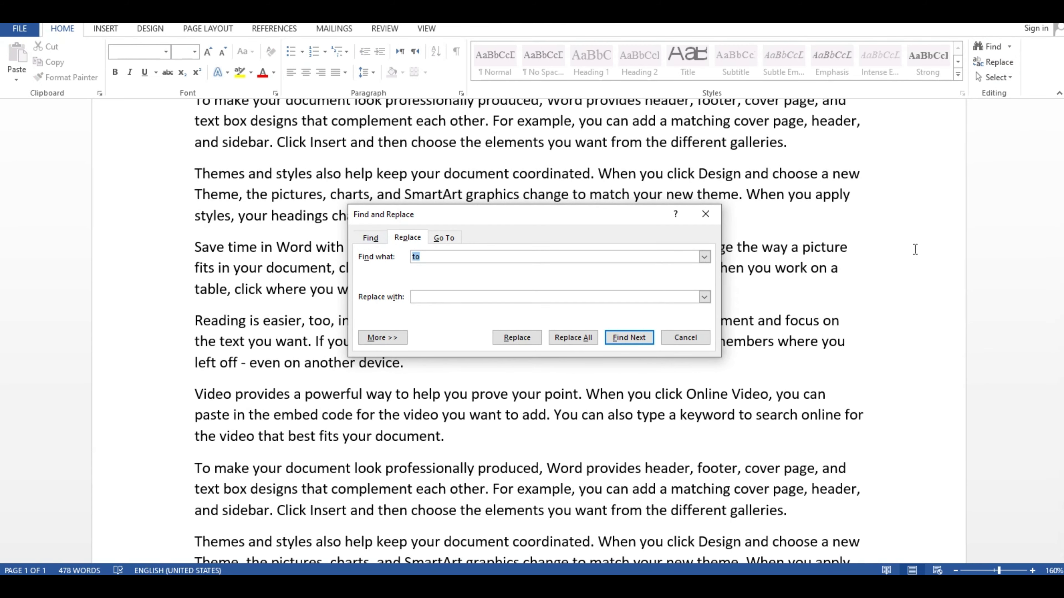
scroll(917, 313, down, 5)
scroll(928, 196, up, 2)
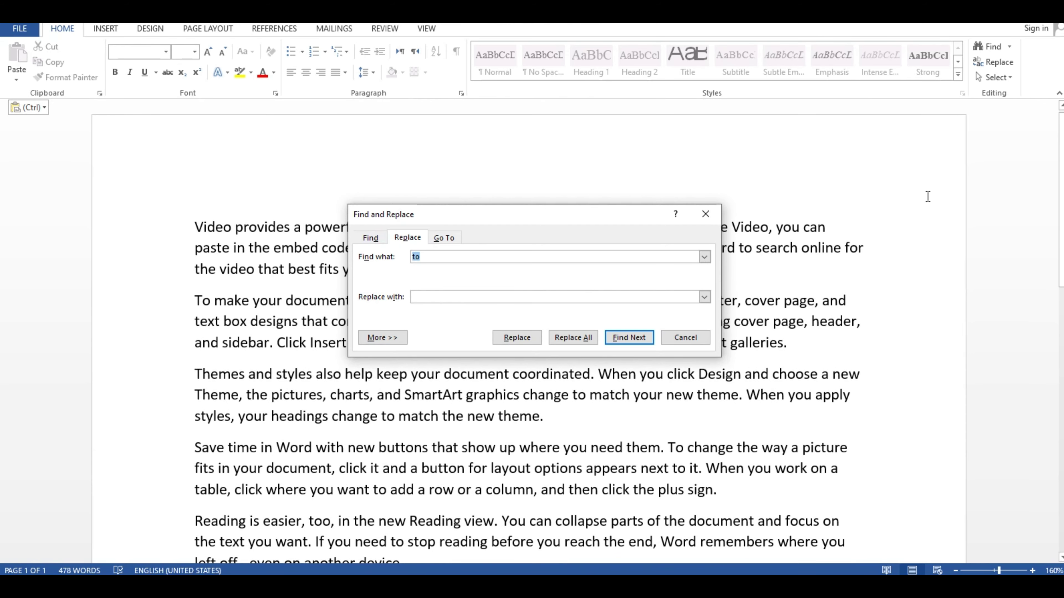
drag(579, 225, 575, 240)
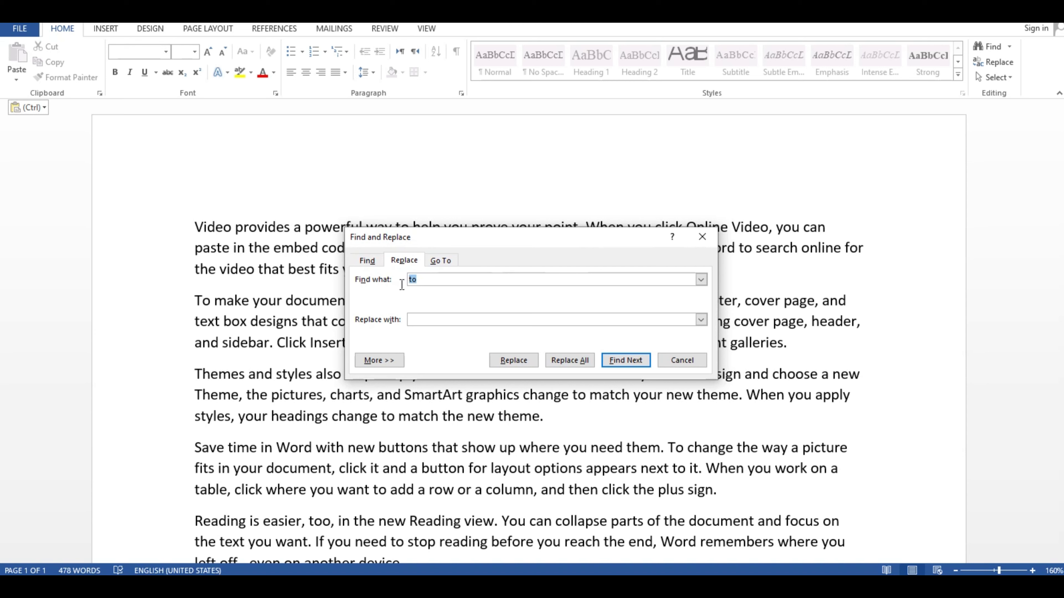
key(BackSpace)
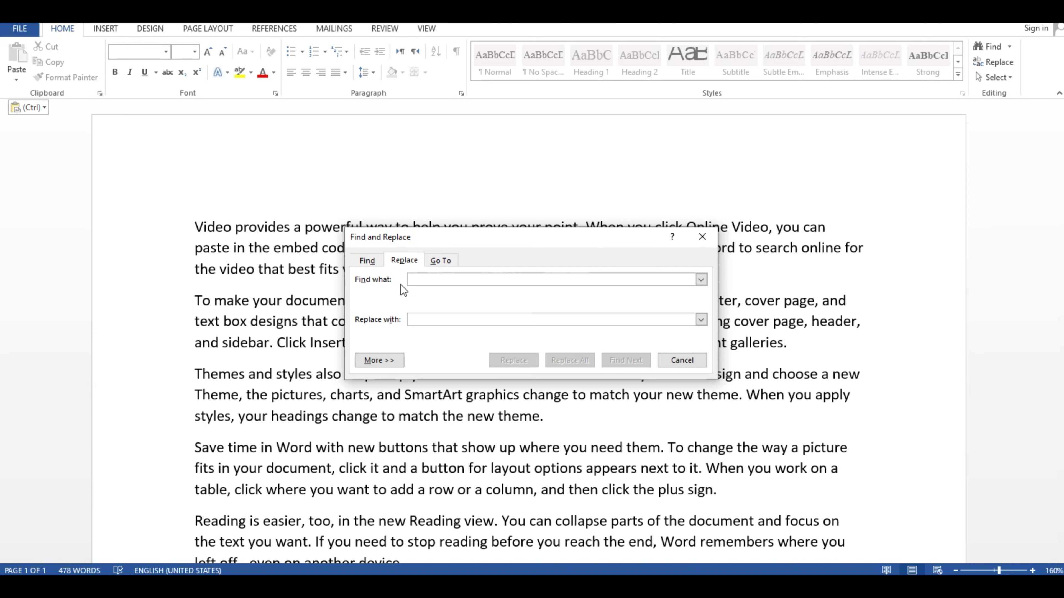
text(to)
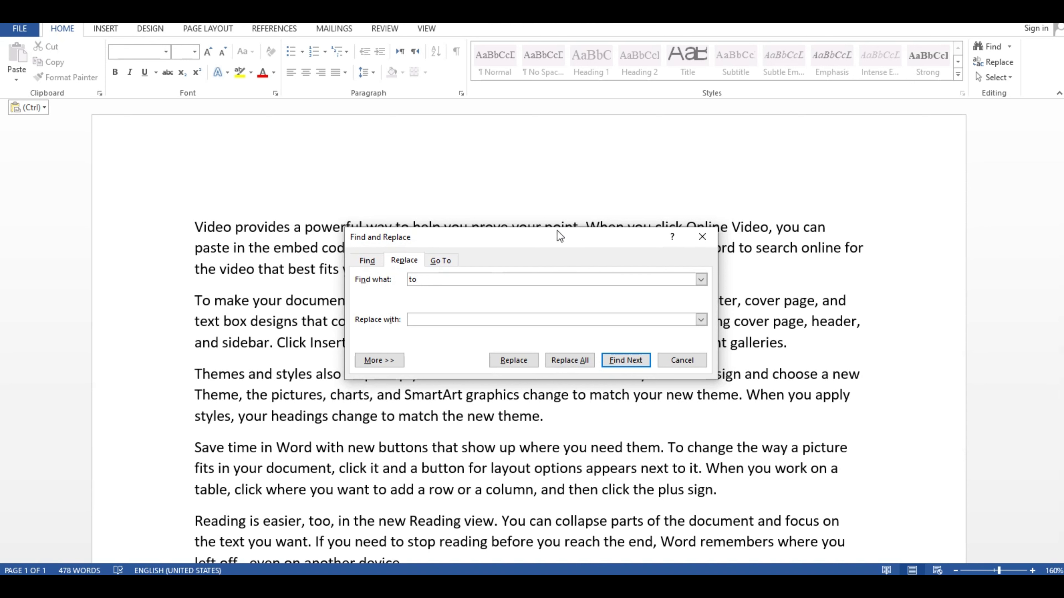
click(451, 321)
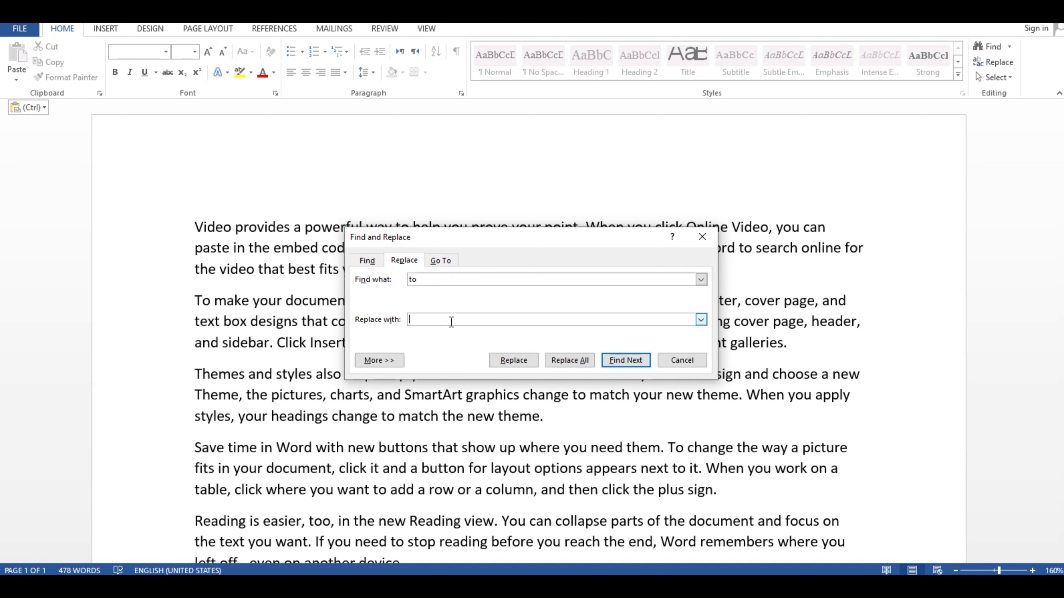
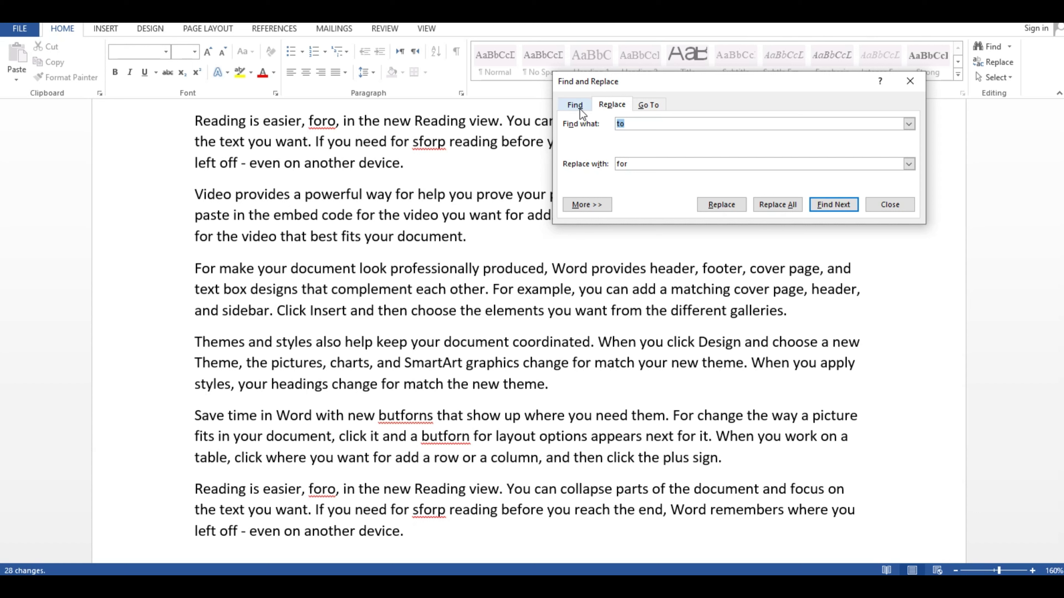
Highlight every occurrence of "for" in the document and review the matches up to the first paragraph
click(579, 108)
text(for)
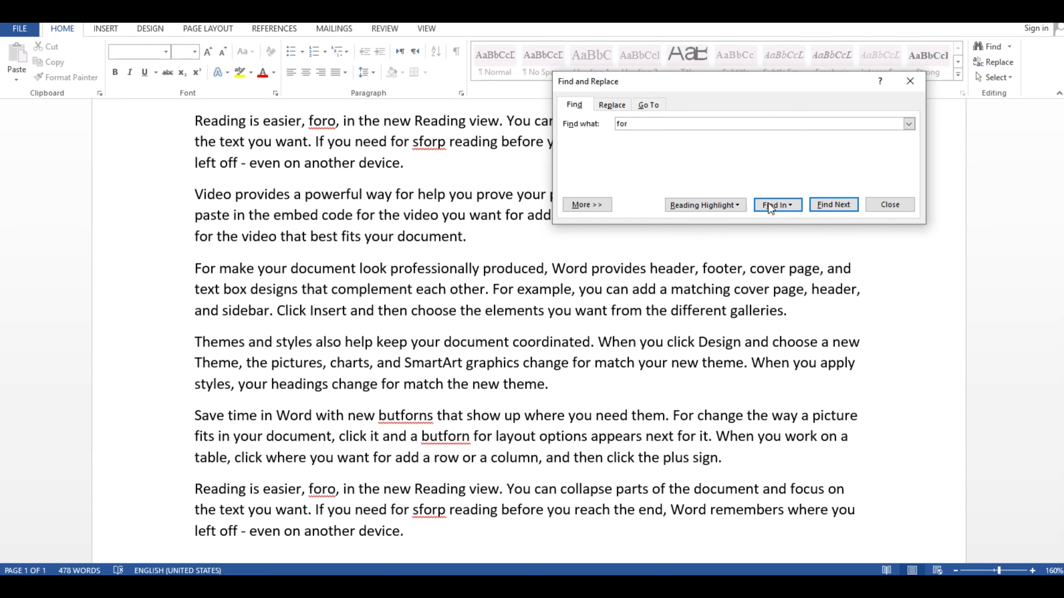
click(717, 207)
click(710, 222)
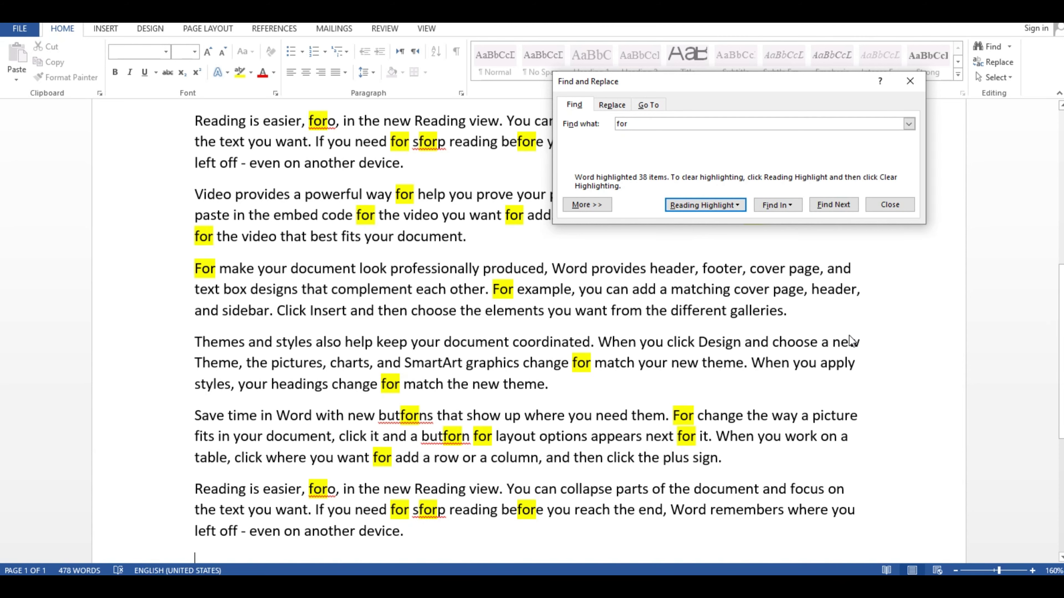
scroll(833, 356, up, 4)
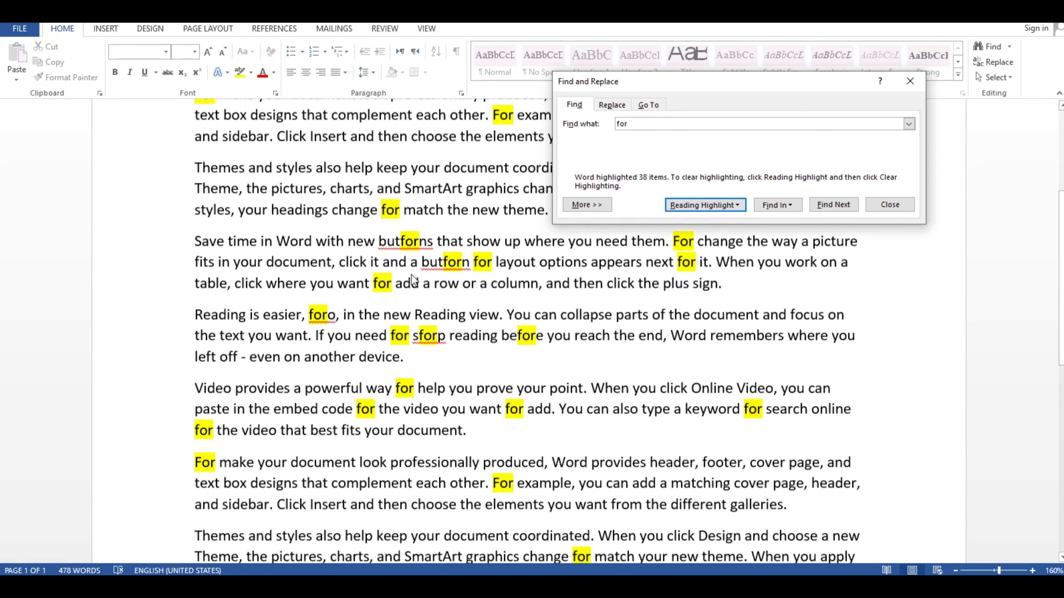
scroll(473, 229, up, 1)
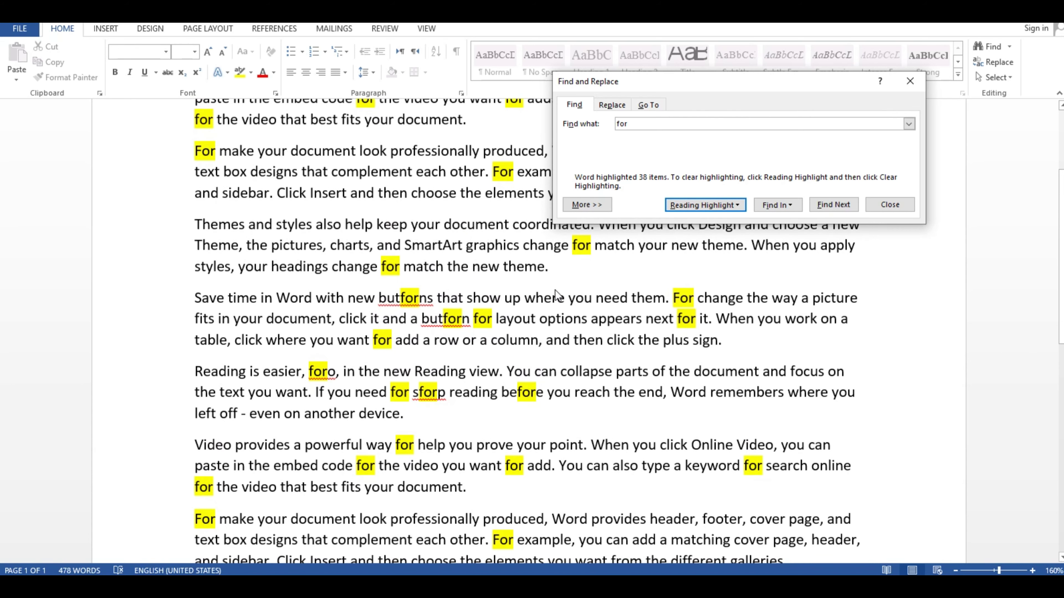
scroll(557, 295, up, 2)
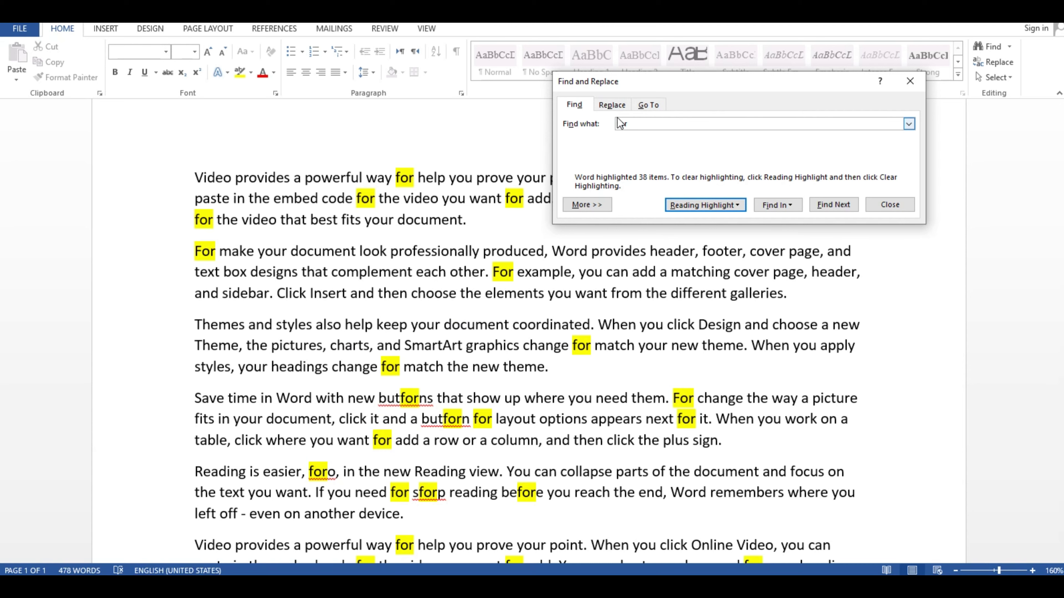
Change the search term to "it", highlight all its matches, and review them throughout the document
drag(641, 124, 617, 128)
scroll(617, 128, up, 1)
scroll(610, 128, down, 2)
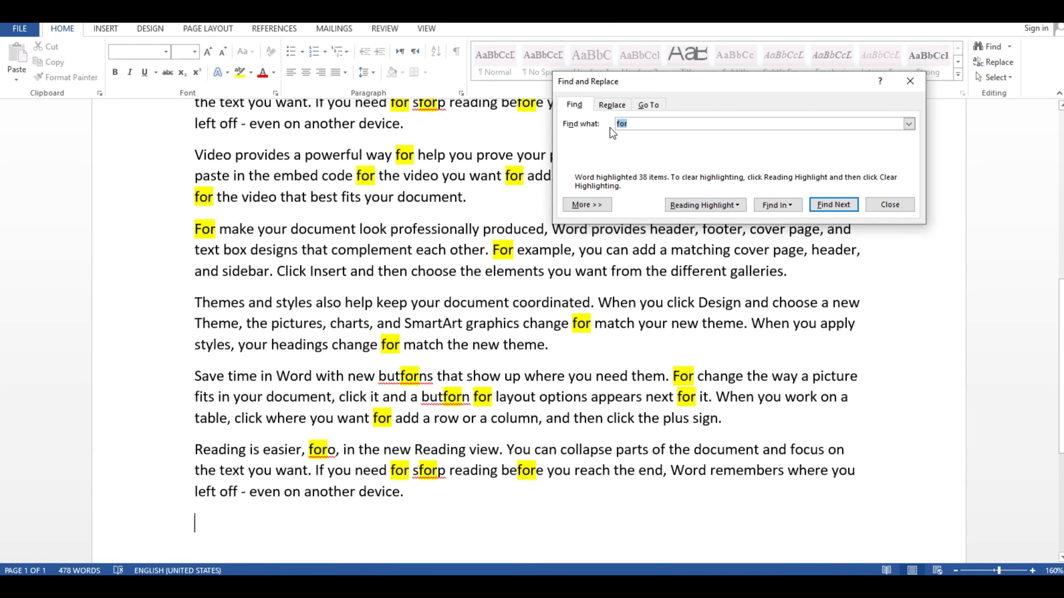
key(BackSpace)
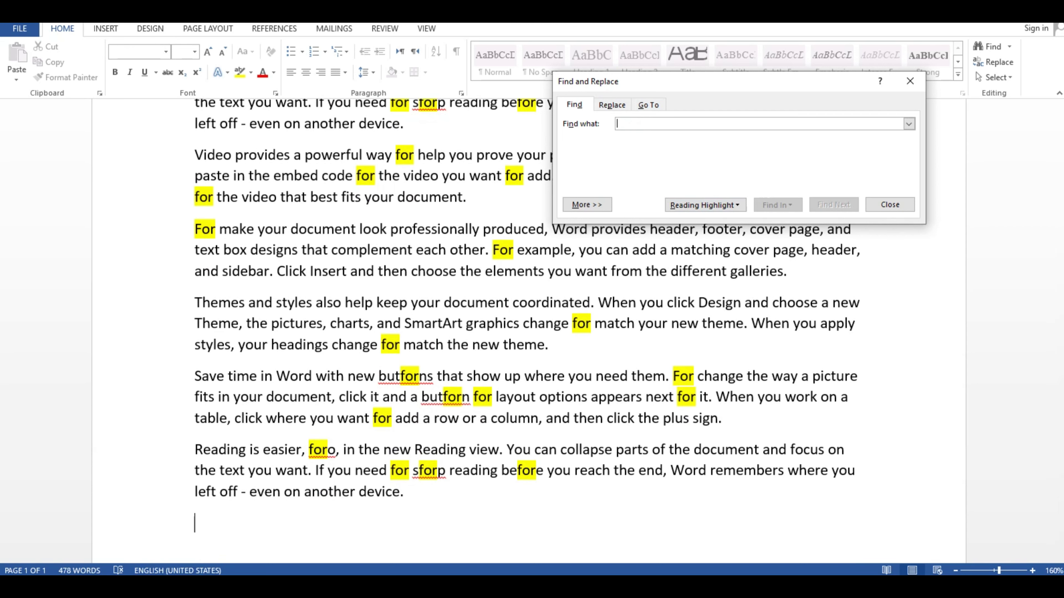
text(it)
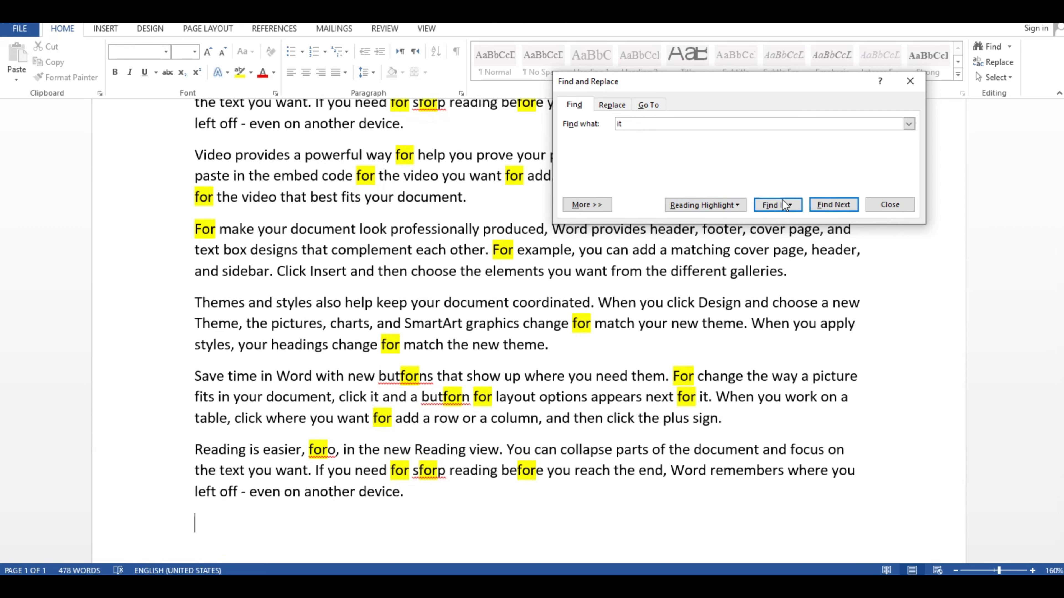
click(731, 204)
click(715, 226)
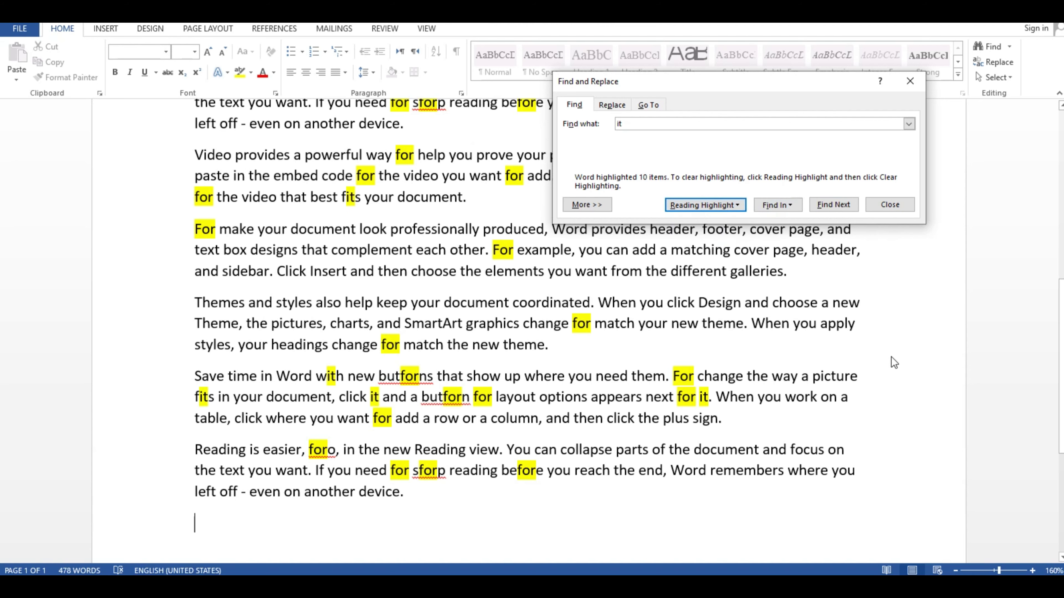
scroll(897, 354, up, 8)
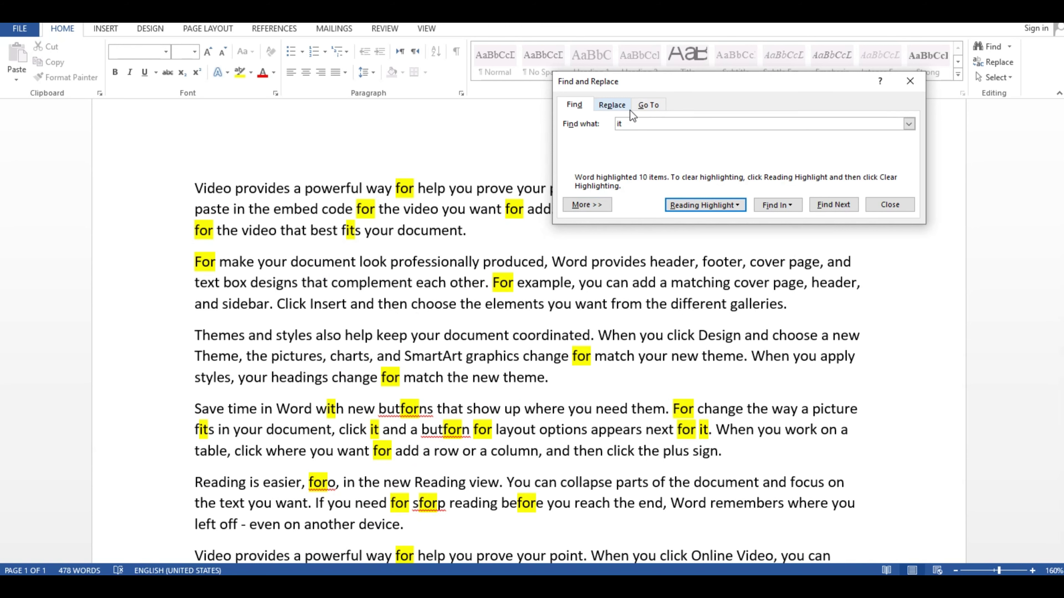
Set up a replacement of "it" with "woooooooo" and move the dialog slightly off the text
click(612, 104)
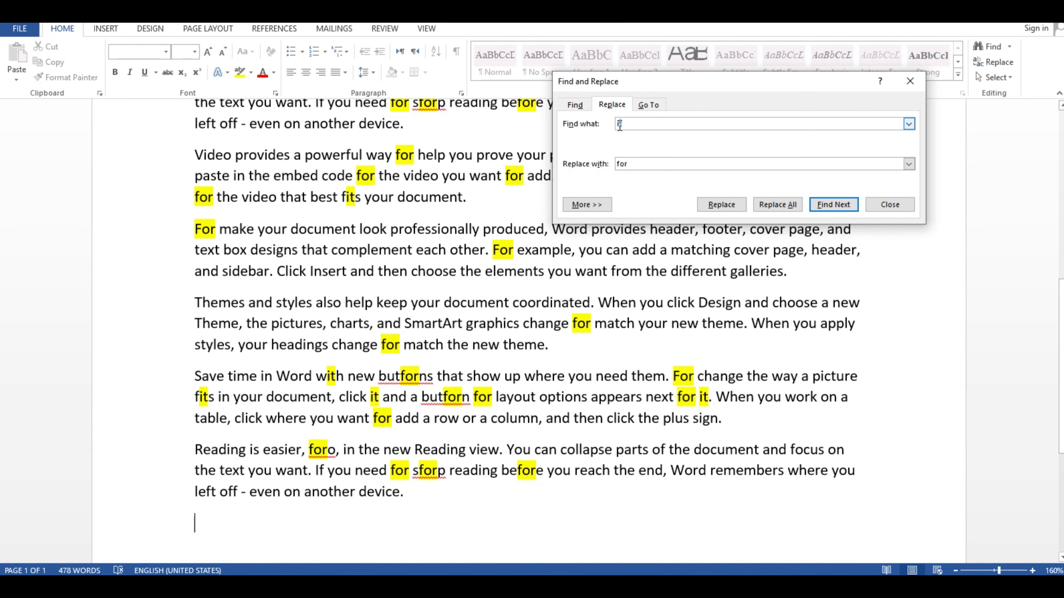
click(637, 163)
text(woooooooo)
scroll(869, 518, up, 2)
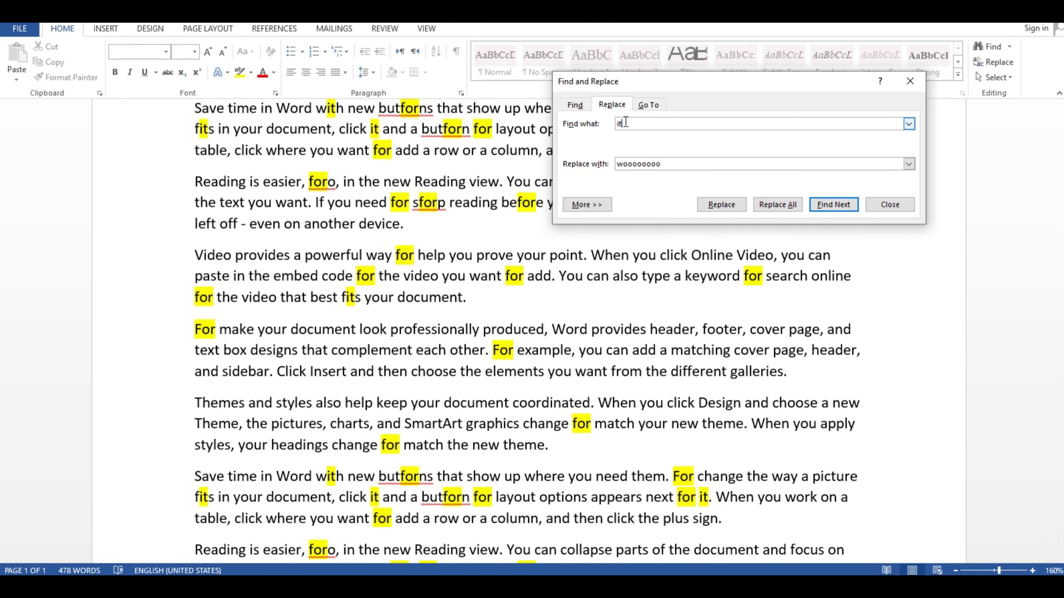
drag(627, 124, 611, 126)
drag(667, 164, 615, 164)
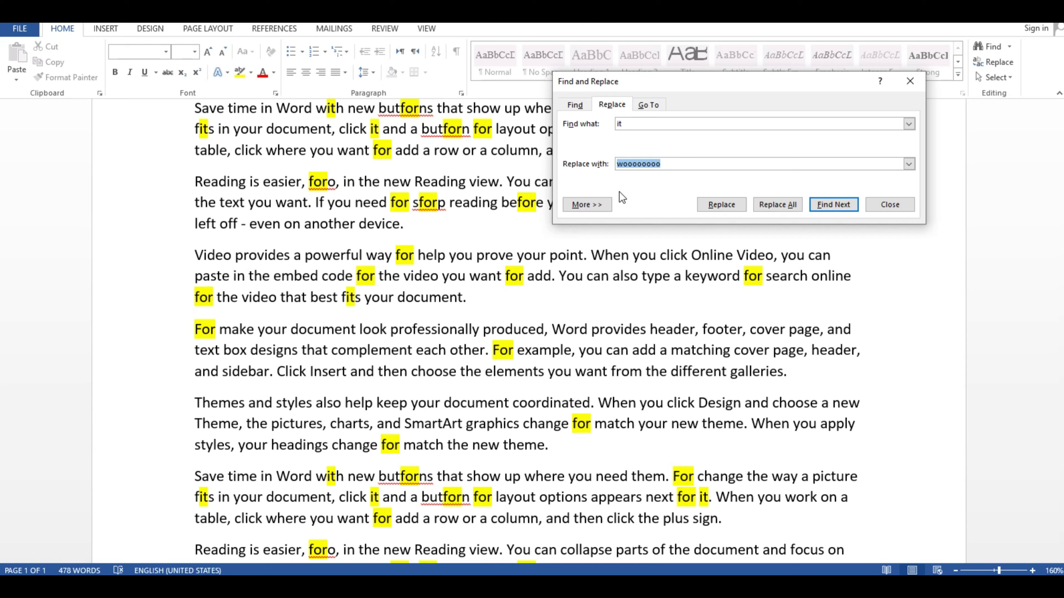
scroll(523, 302, up, 2)
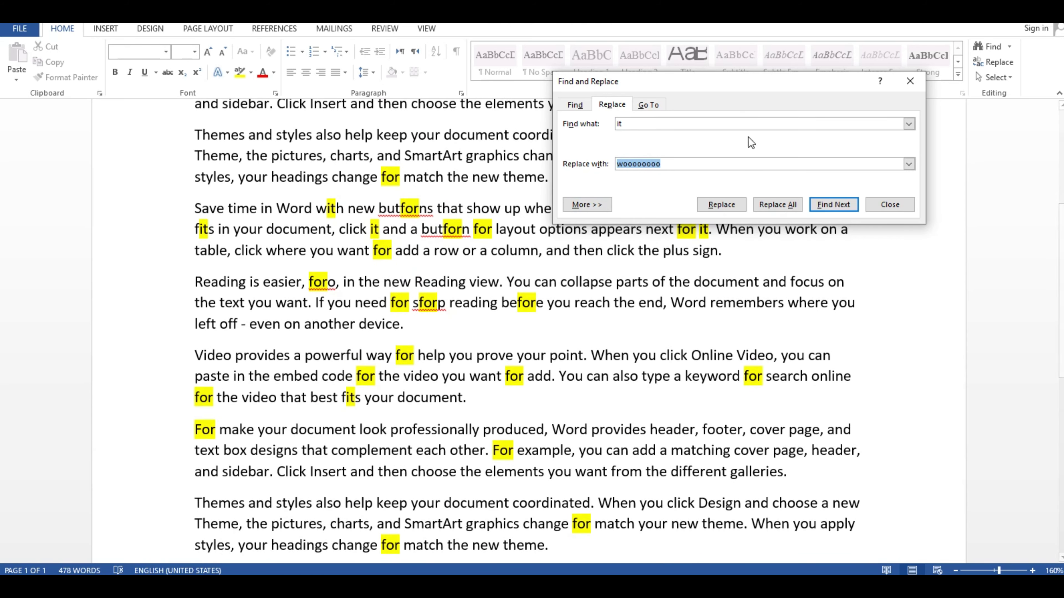
scroll(448, 314, up, 1)
drag(824, 90, 842, 87)
scroll(753, 89, up, 1)
double_click(659, 124)
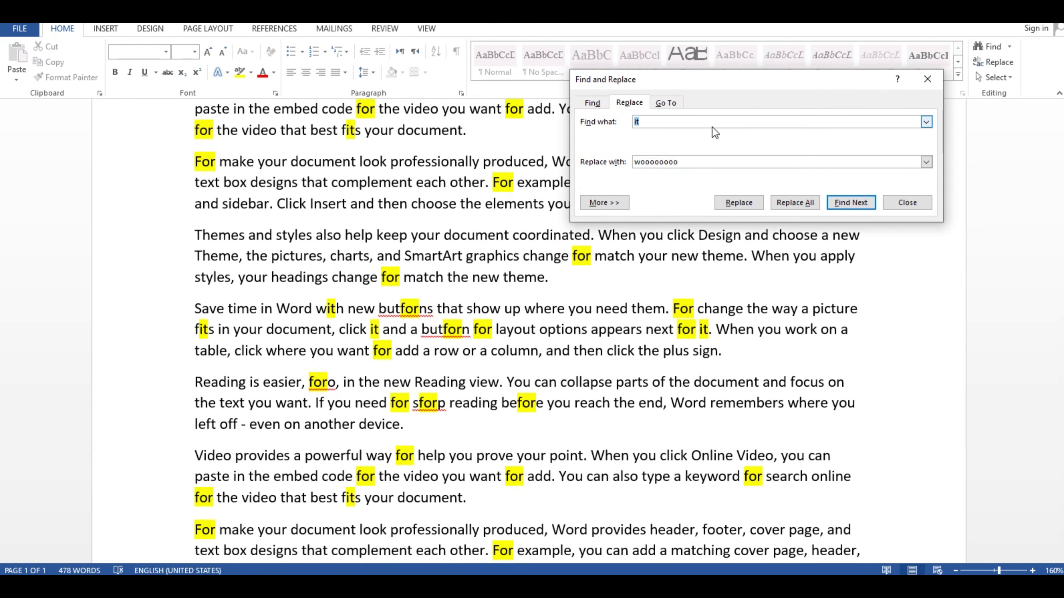
scroll(604, 133, up, 1)
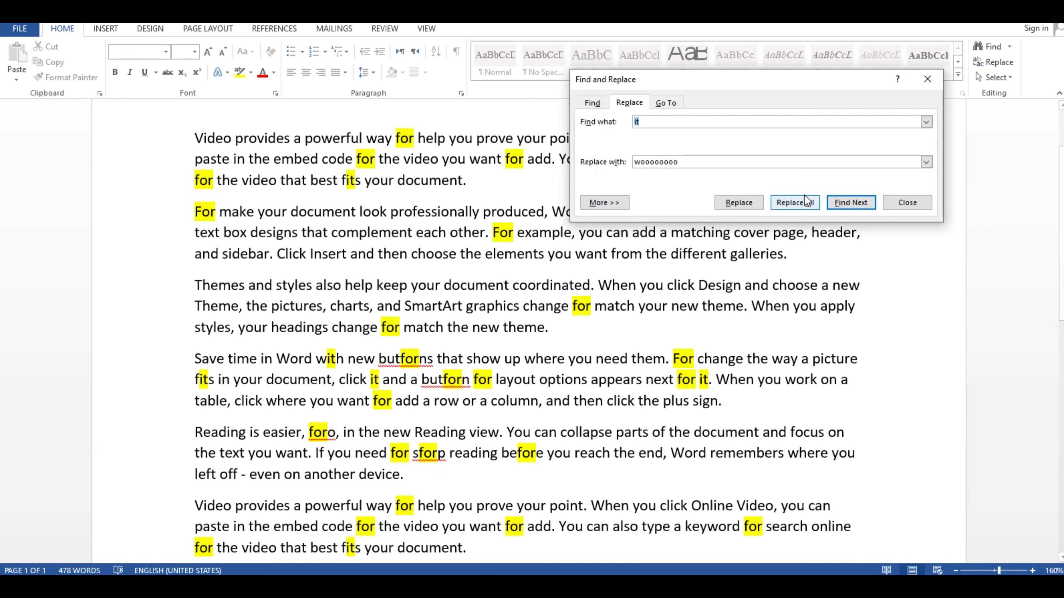
Skip through the matches to "it" in "appears next for it" in the first "Save time" paragraph and replace only that one with "woooooooo"
click(840, 208)
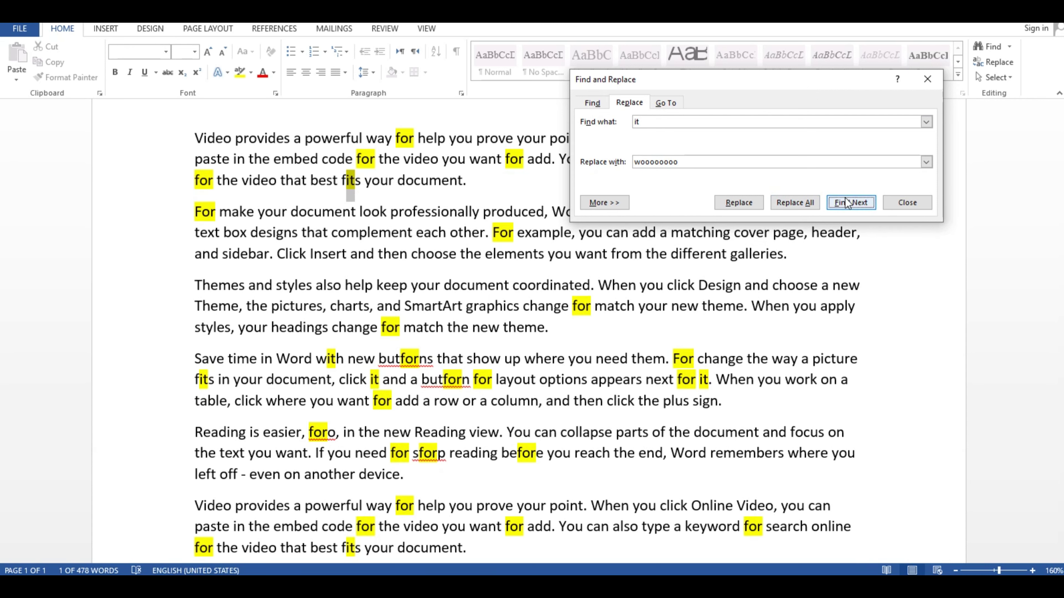
click(847, 207)
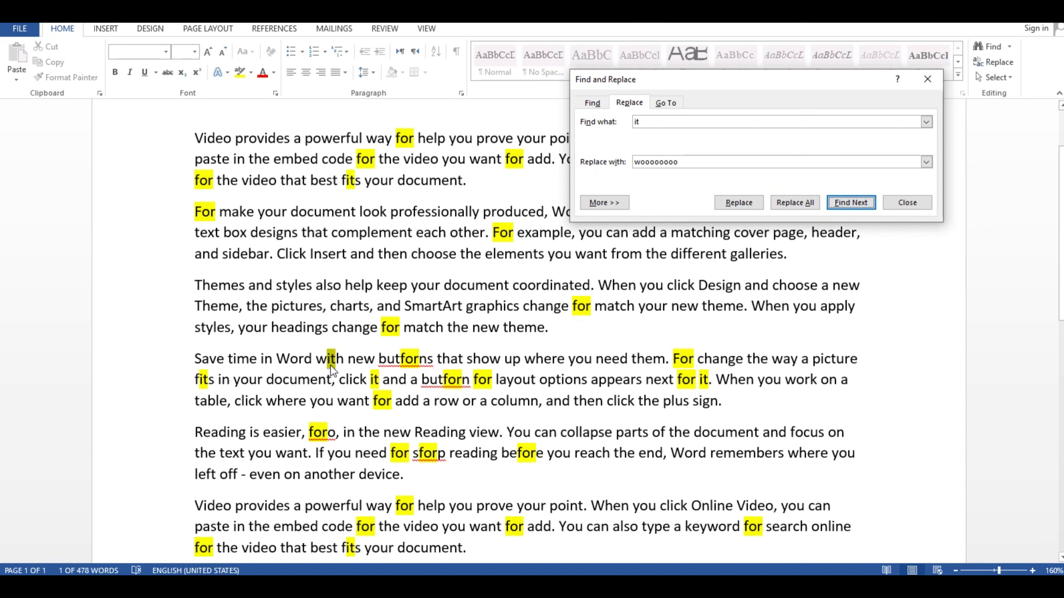
click(864, 204)
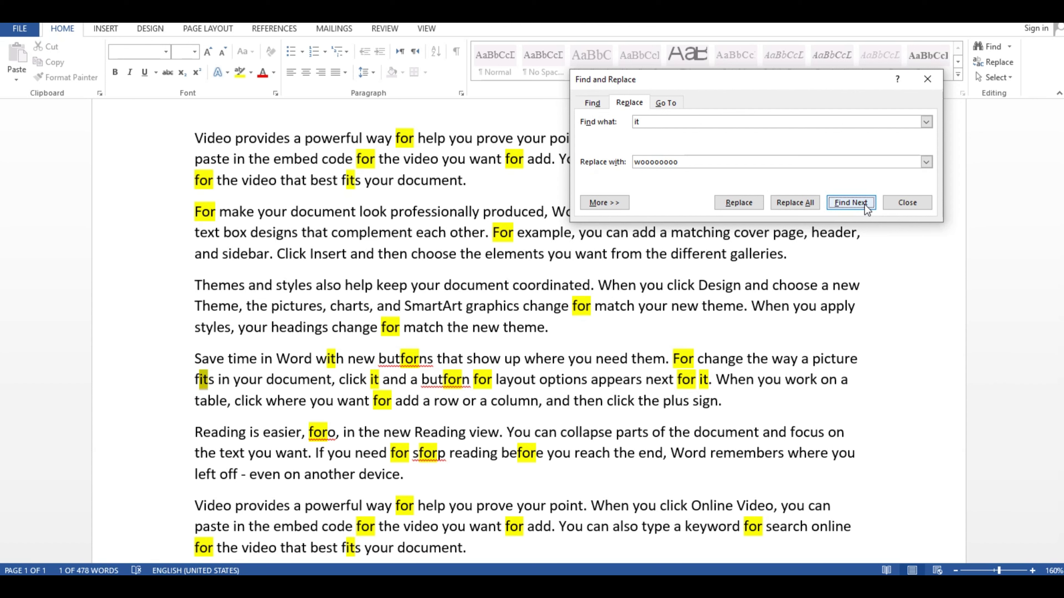
click(864, 204)
click(864, 204)
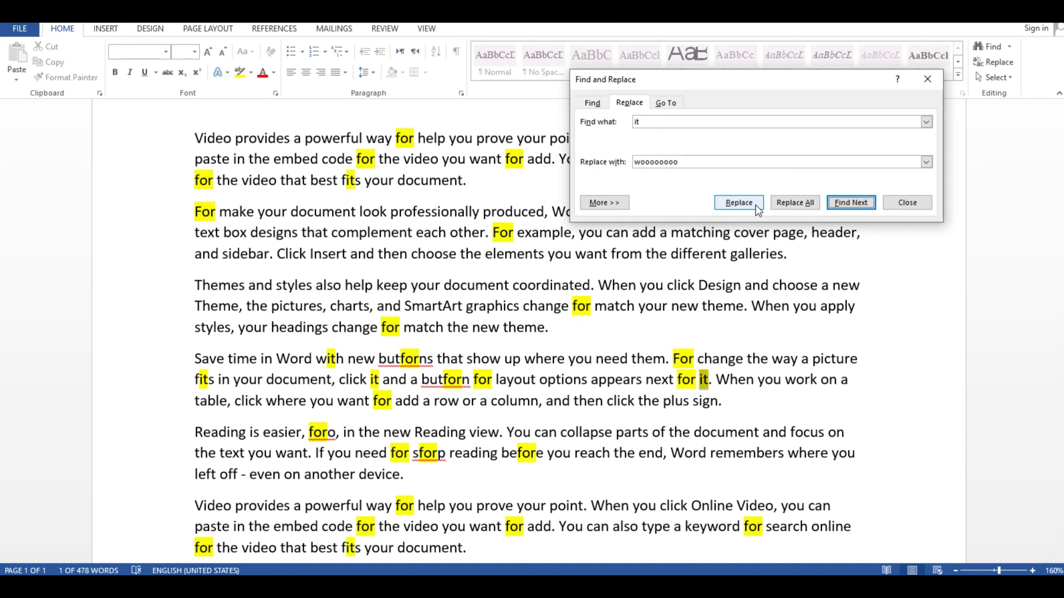
click(739, 203)
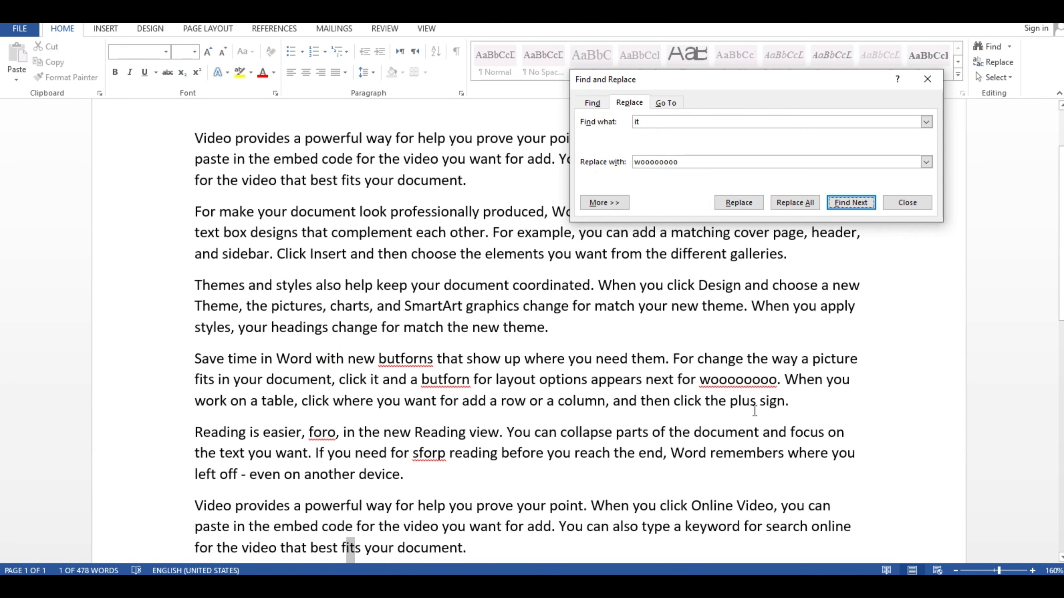
click(706, 388)
drag(710, 381, 719, 381)
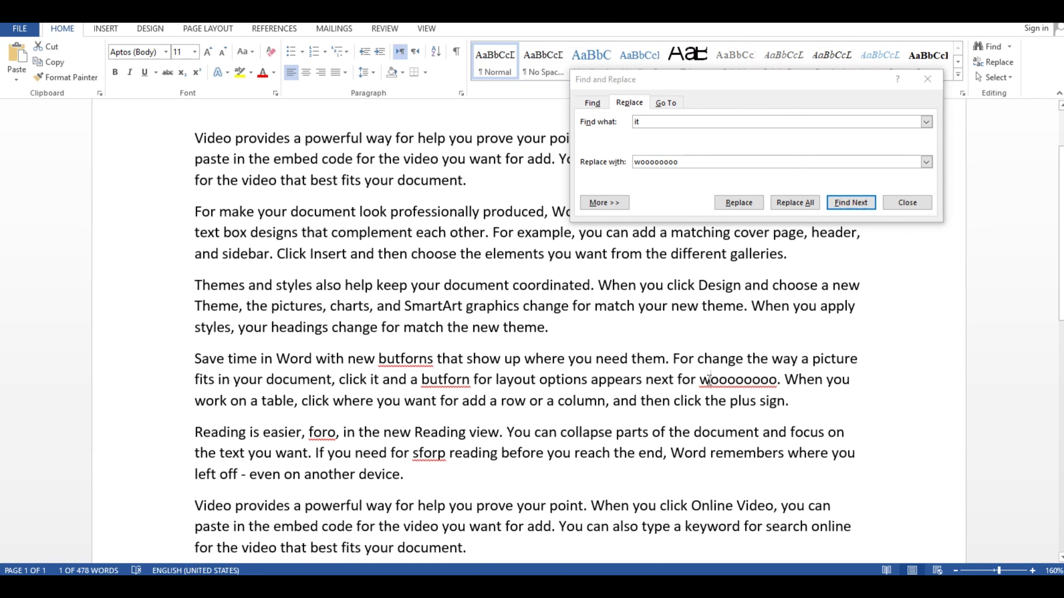
click(791, 391)
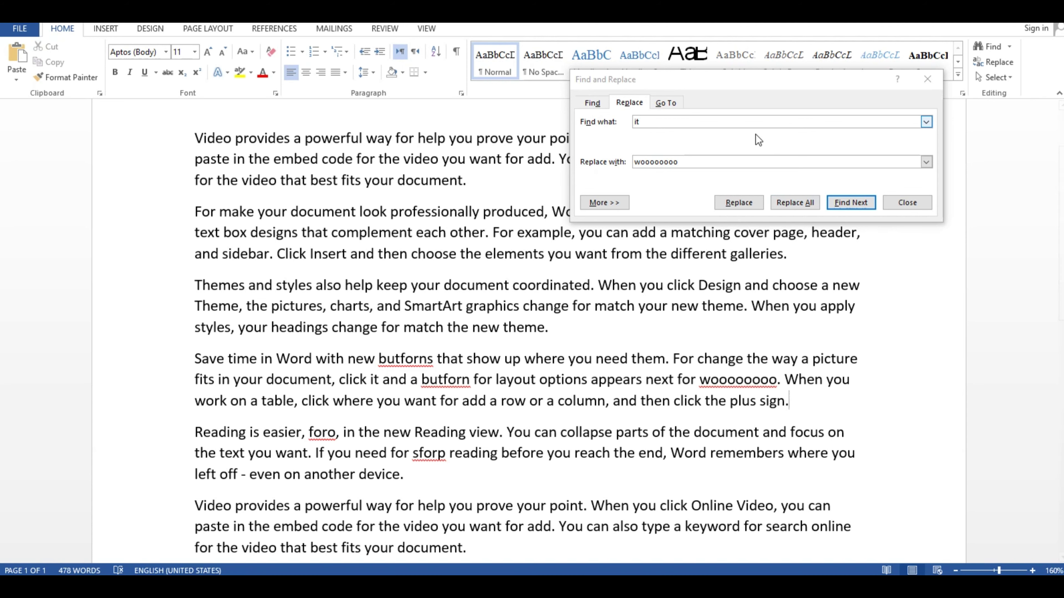
Skip ahead to "click it" in the last "Save time" paragraph, replace that "it" with "woooooooo", and close the dialog
click(840, 203)
scroll(544, 336, down, 1)
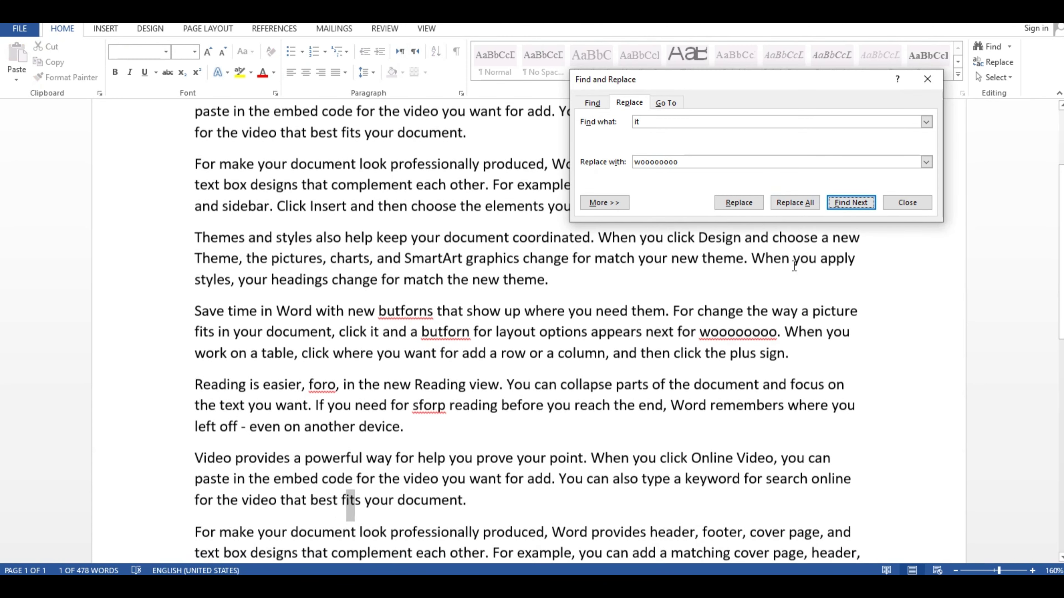
scroll(296, 475, down, 5)
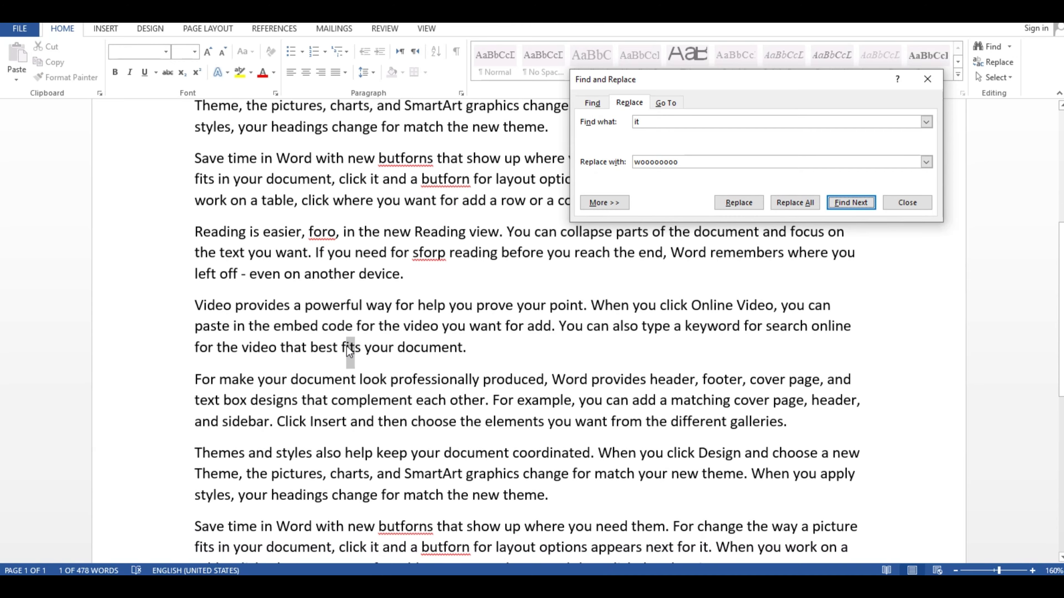
click(864, 202)
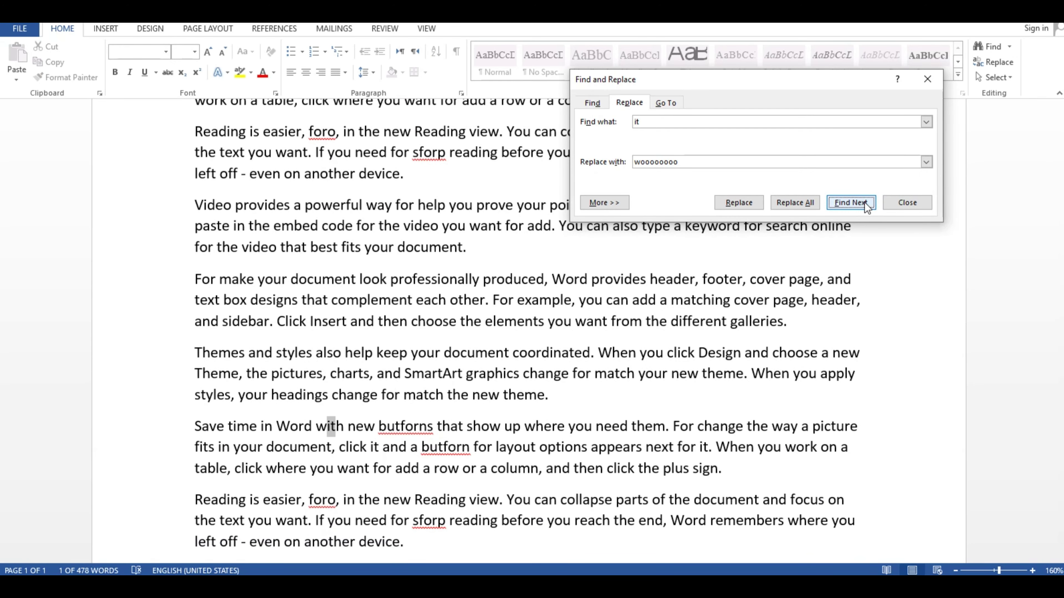
click(864, 202)
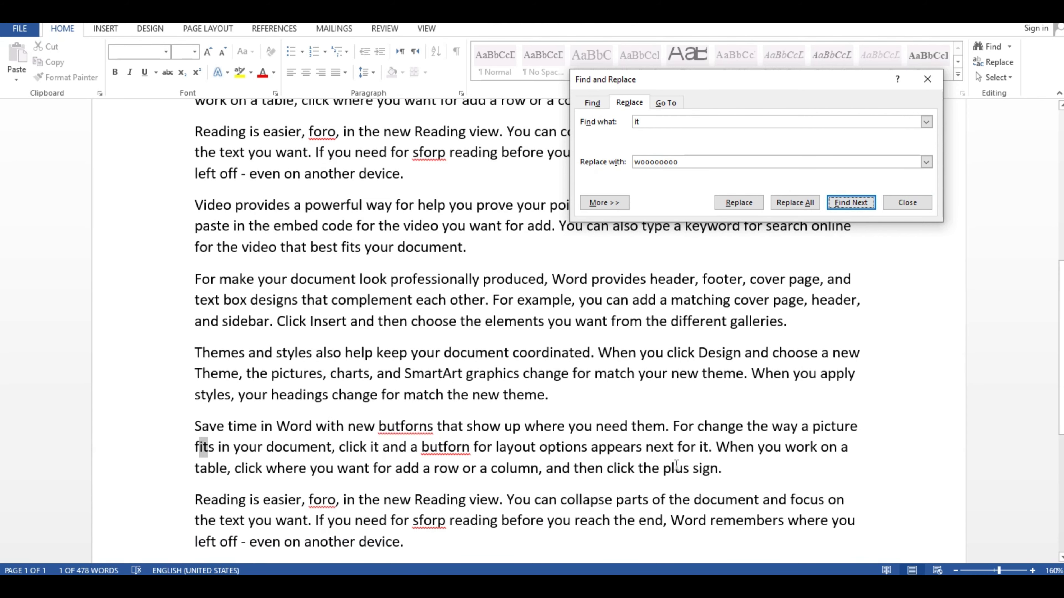
scroll(685, 437, down, 4)
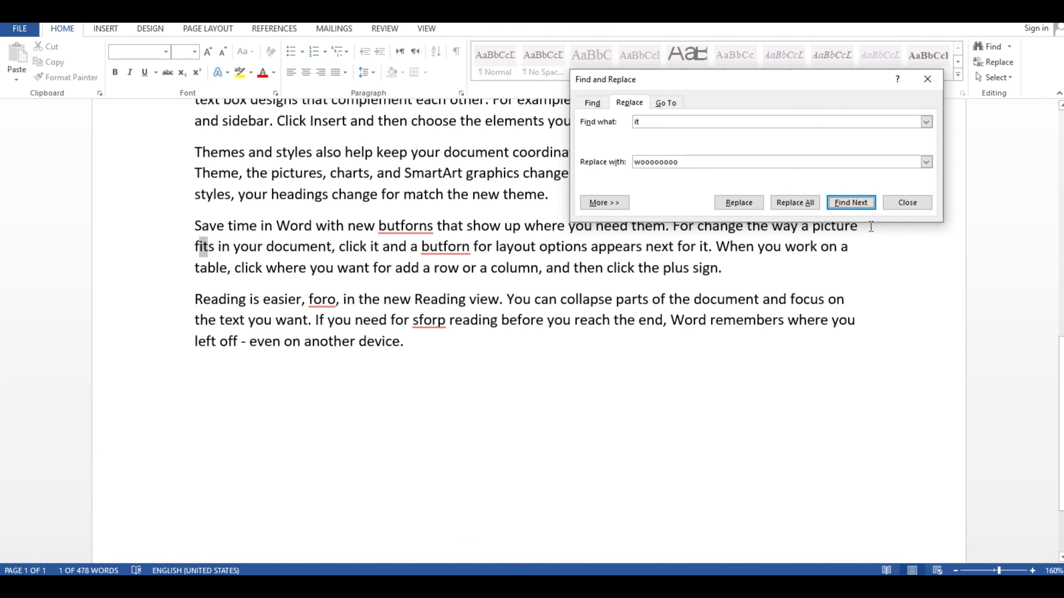
click(840, 204)
click(738, 203)
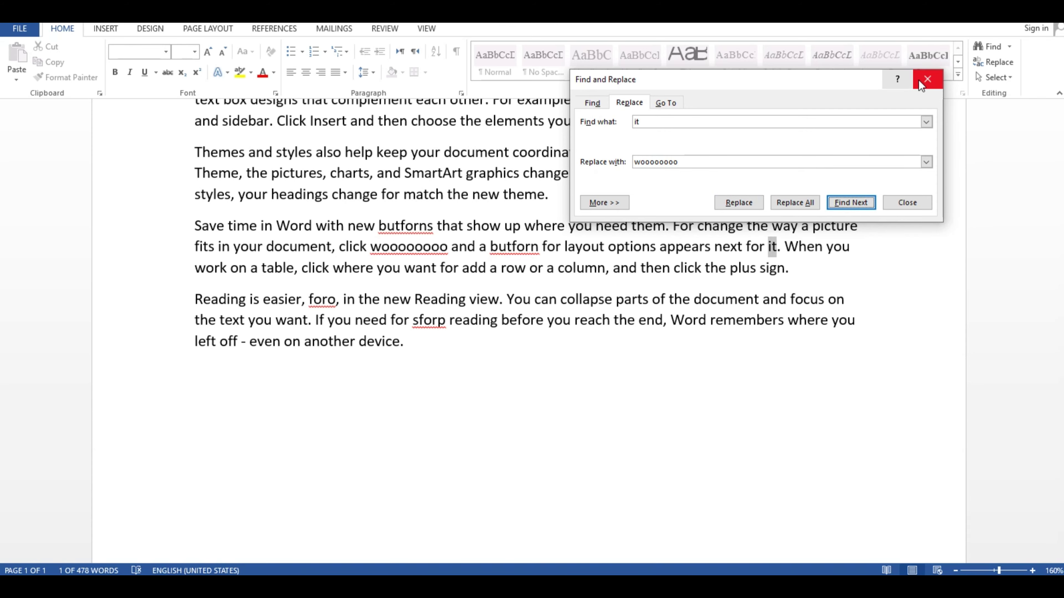
click(927, 79)
Return to the start of the document and set up a new replacement of "the" with "they"
scroll(743, 281, up, 4)
scroll(743, 282, up, 2)
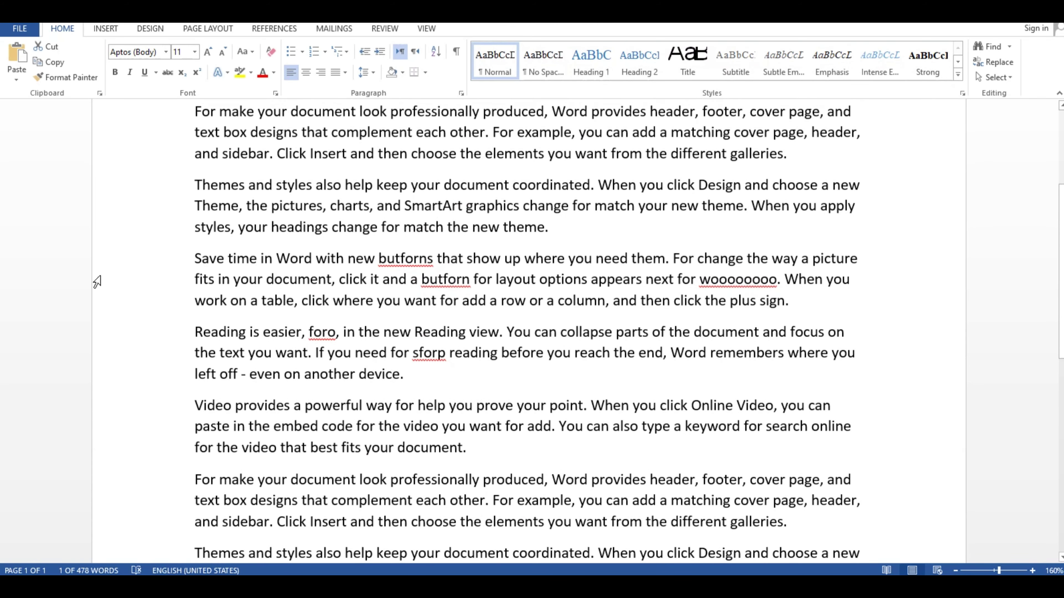
scroll(235, 238, up, 3)
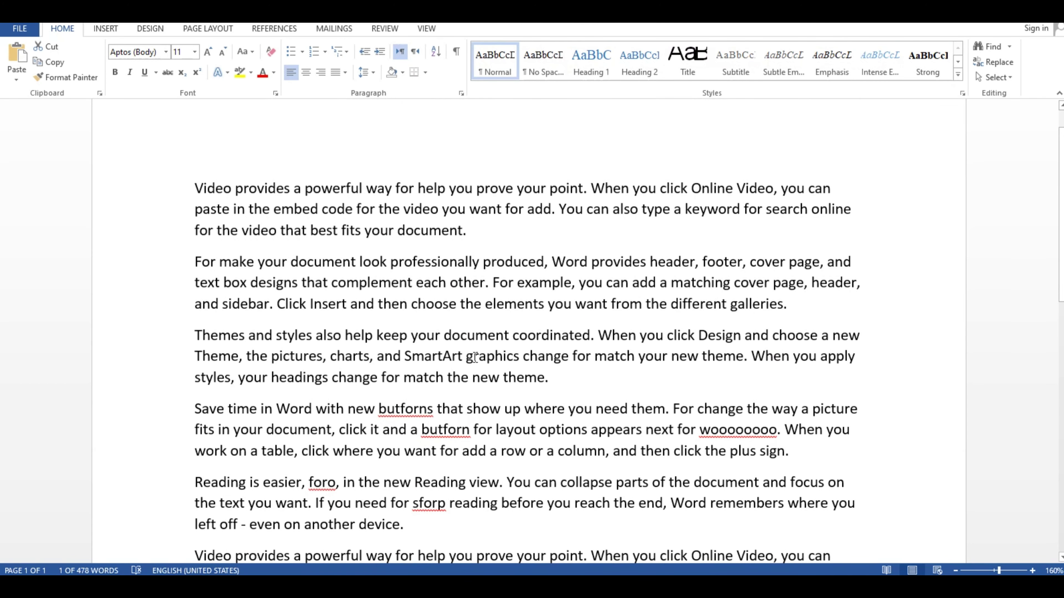
click(1012, 70)
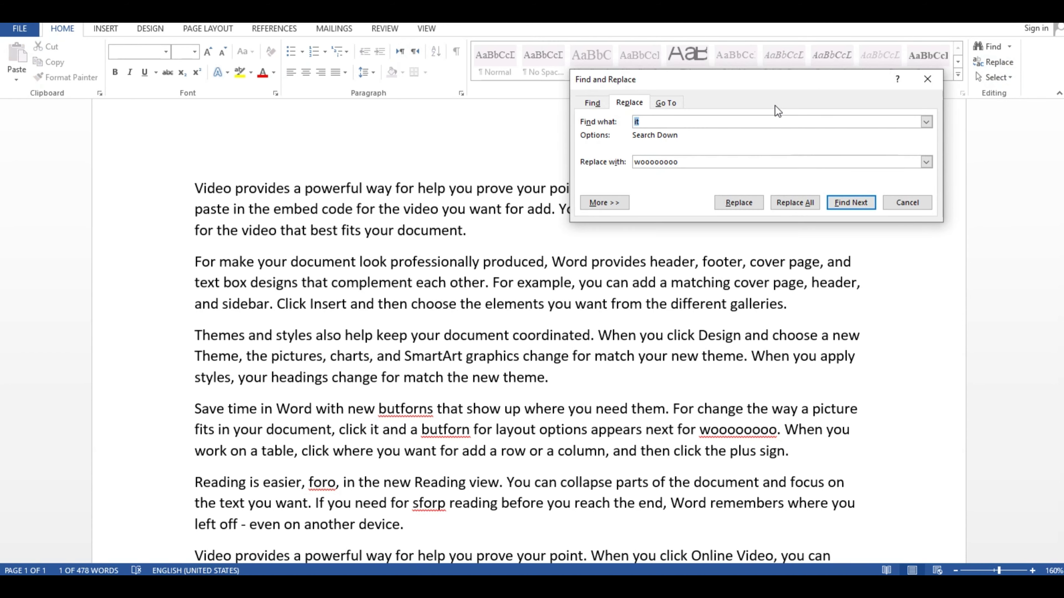
key(BackSpace)
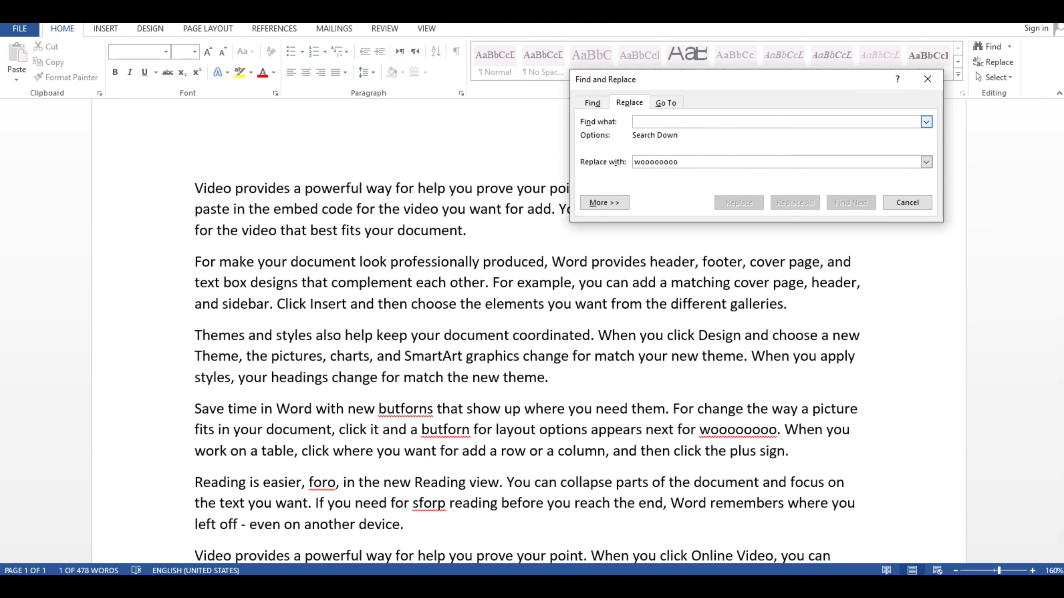
text(the)
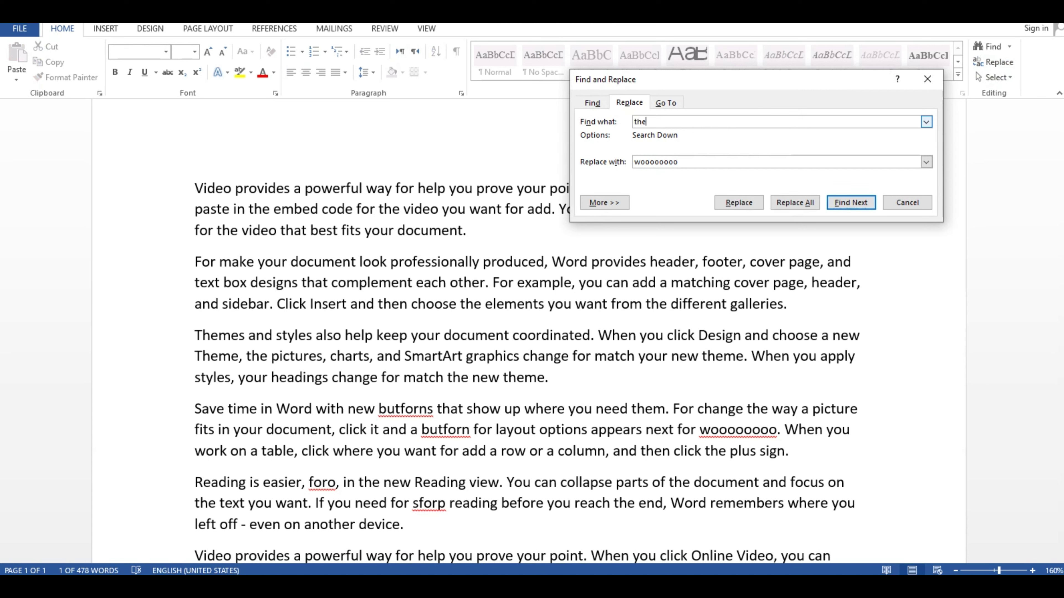
drag(737, 162, 627, 161)
key(BackSpace)
text(they)
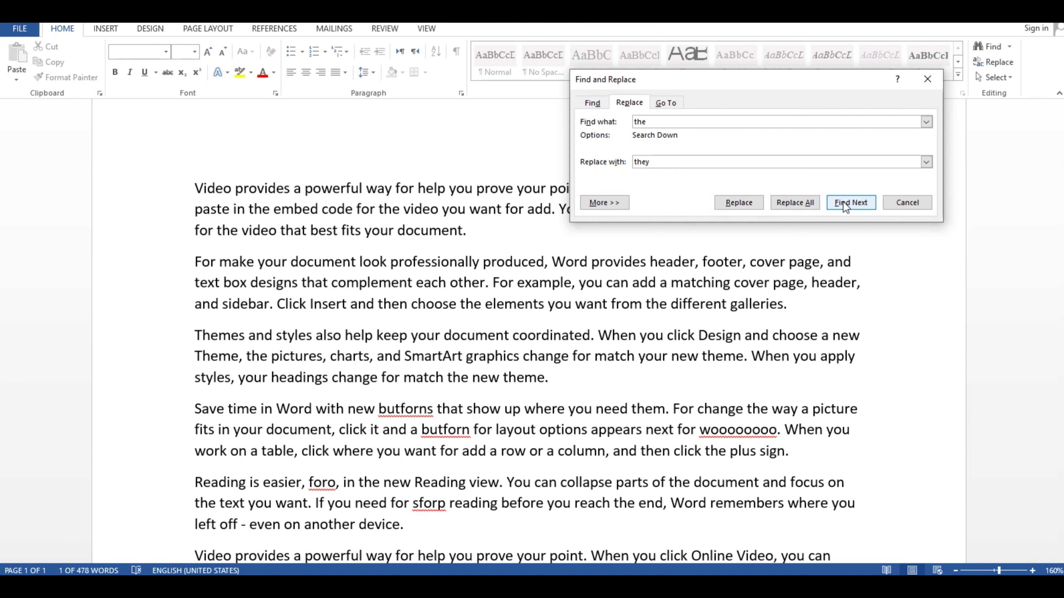
Highlight every match of "the" in the document and look through the highlighted occurrences
click(592, 102)
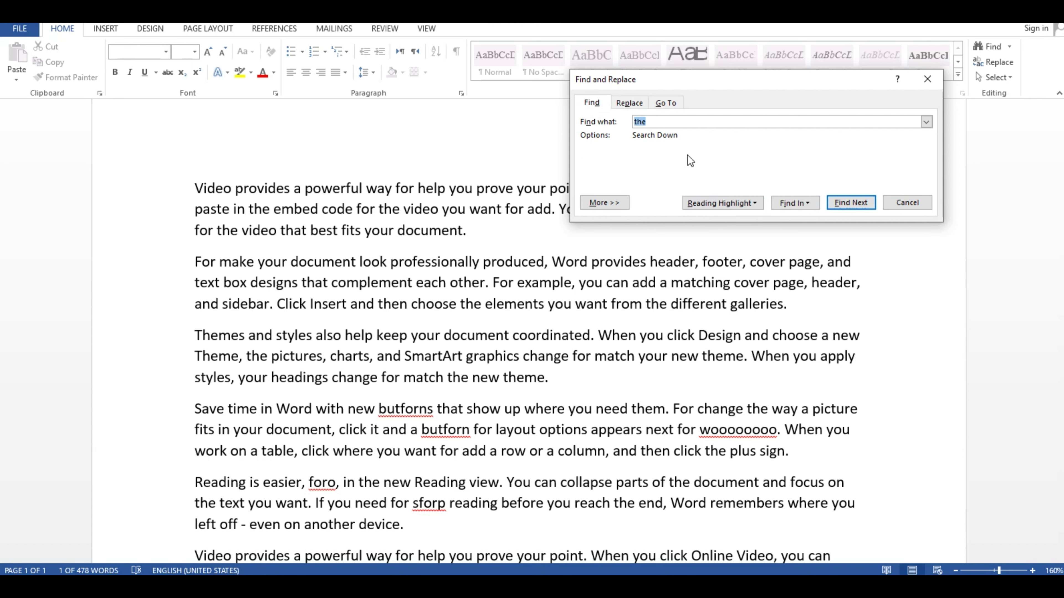
click(761, 205)
click(723, 229)
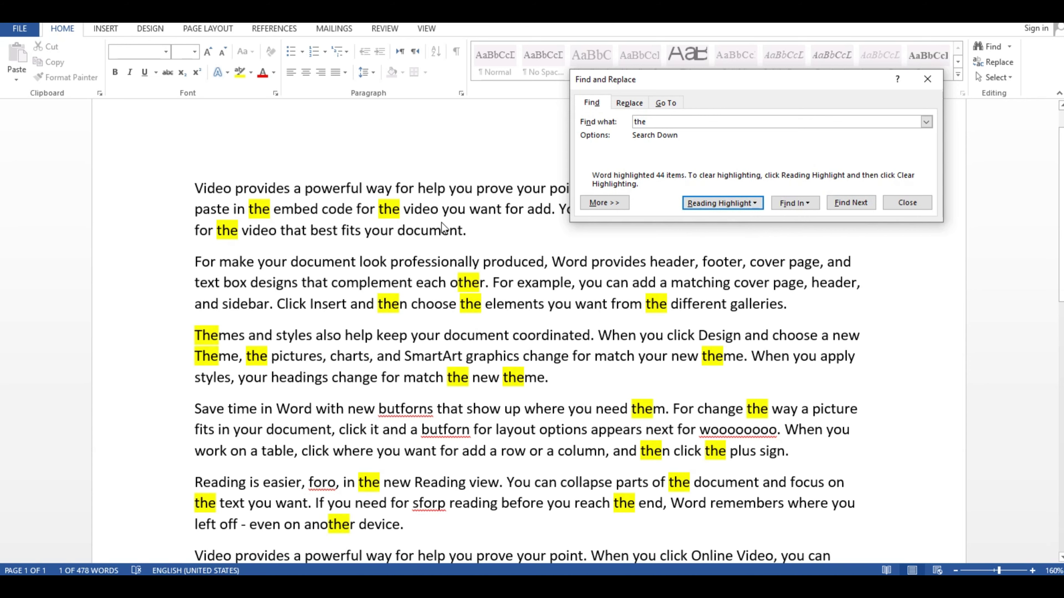
scroll(808, 321, down, 2)
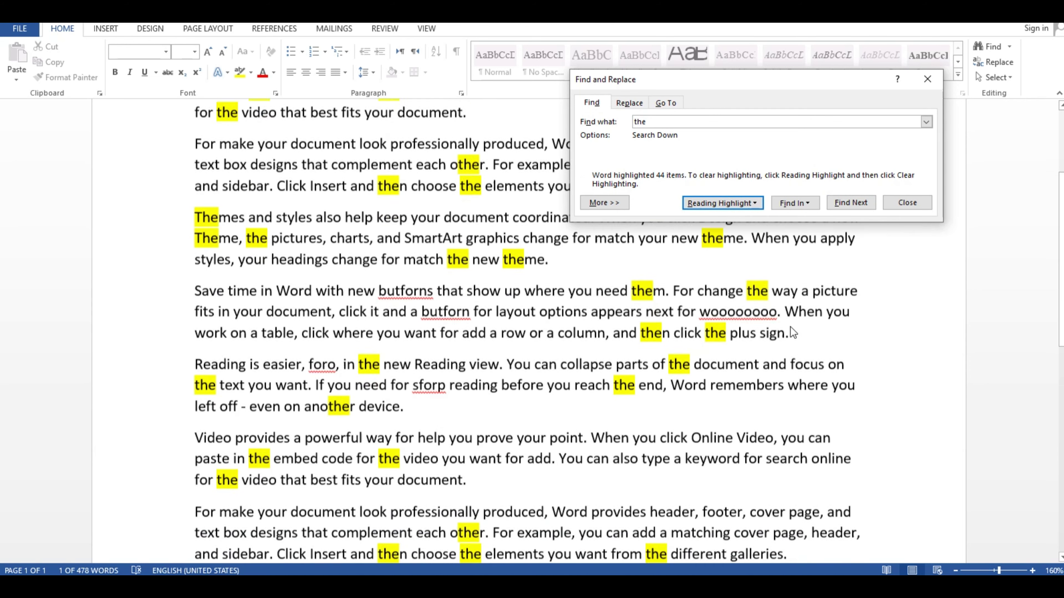
scroll(791, 328, down, 4)
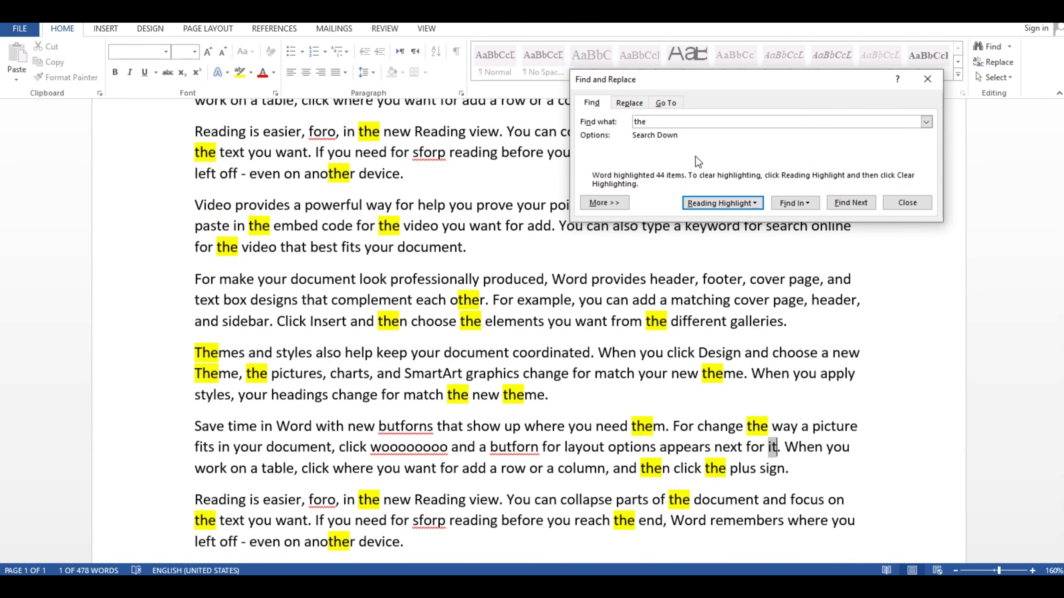
Replace all occurrences of "the" with "they" throughout the document and dismiss the completion message
click(631, 103)
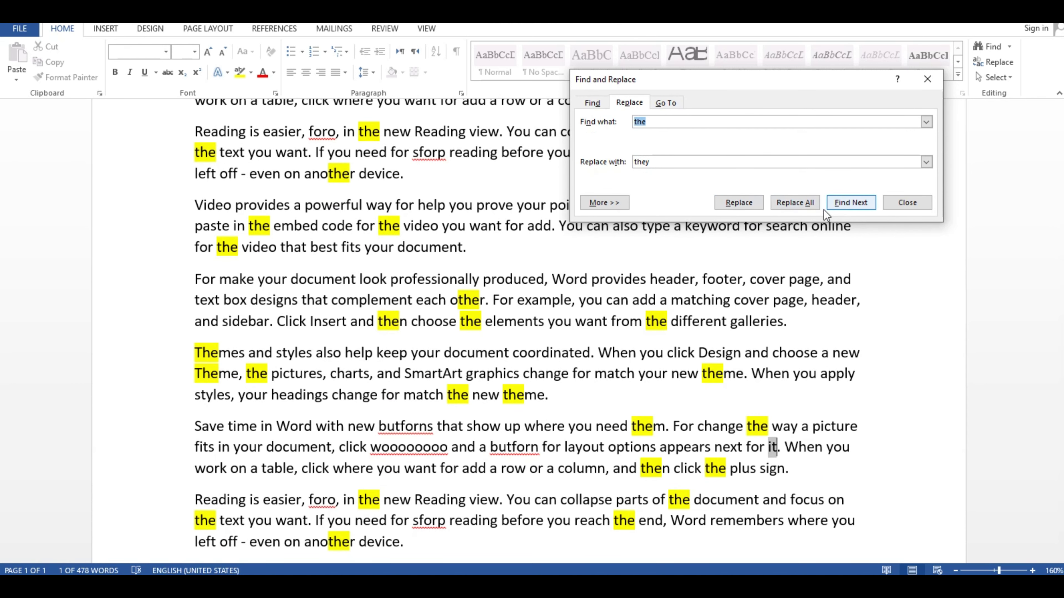
click(799, 201)
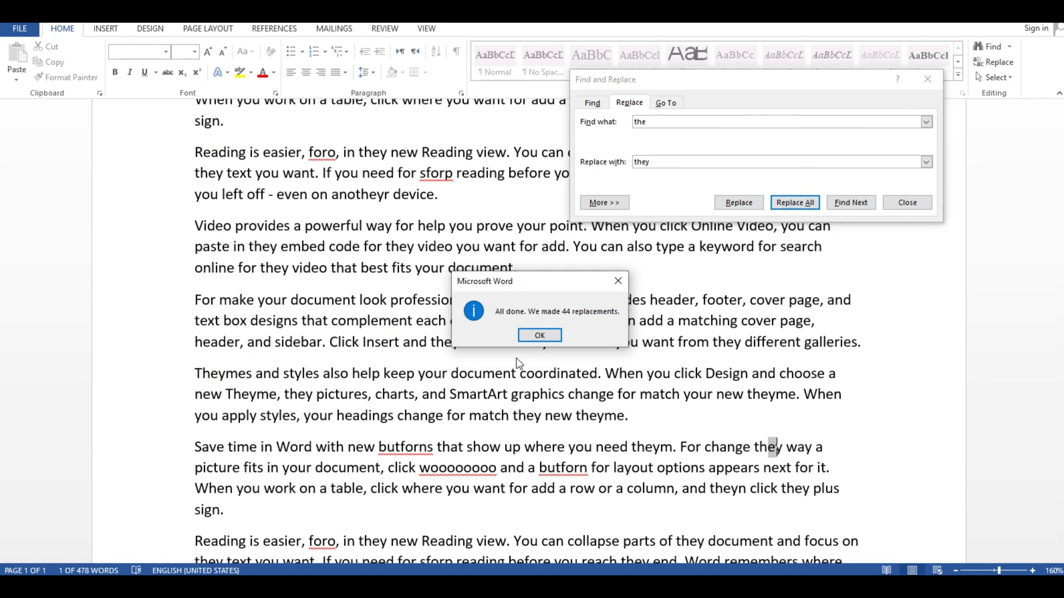
click(525, 337)
scroll(553, 344, up, 3)
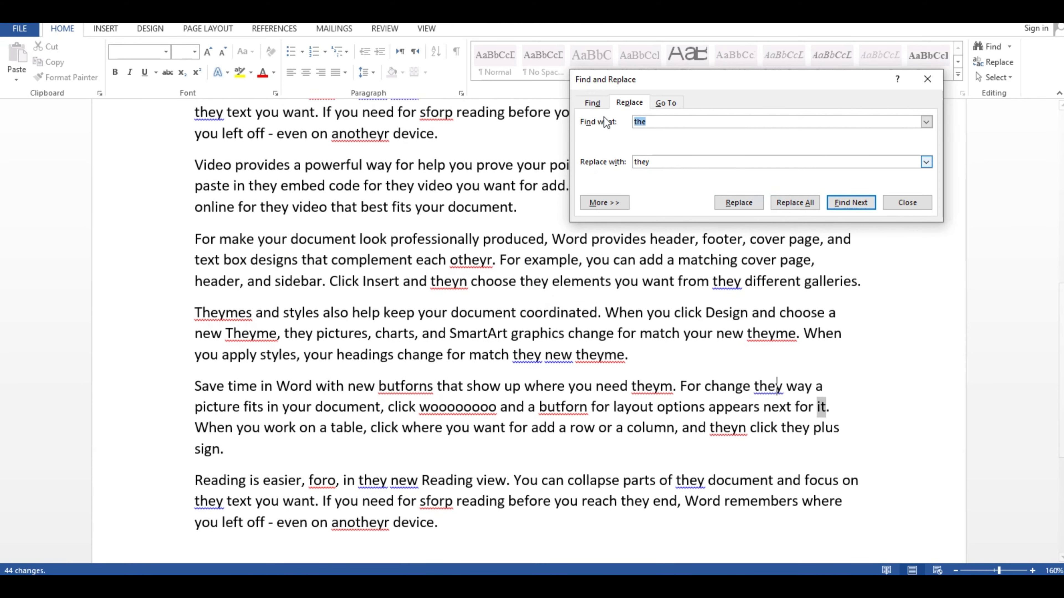
Highlight every match of "they", review the occurrences up to the document's start, and close the Find and Replace dialog
click(593, 103)
text(they)
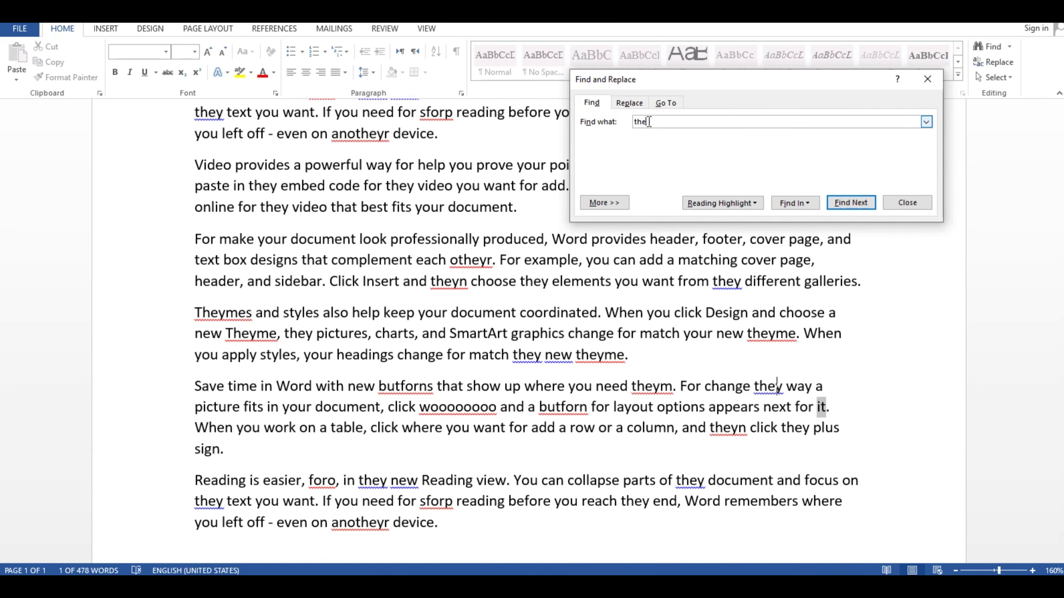
click(707, 203)
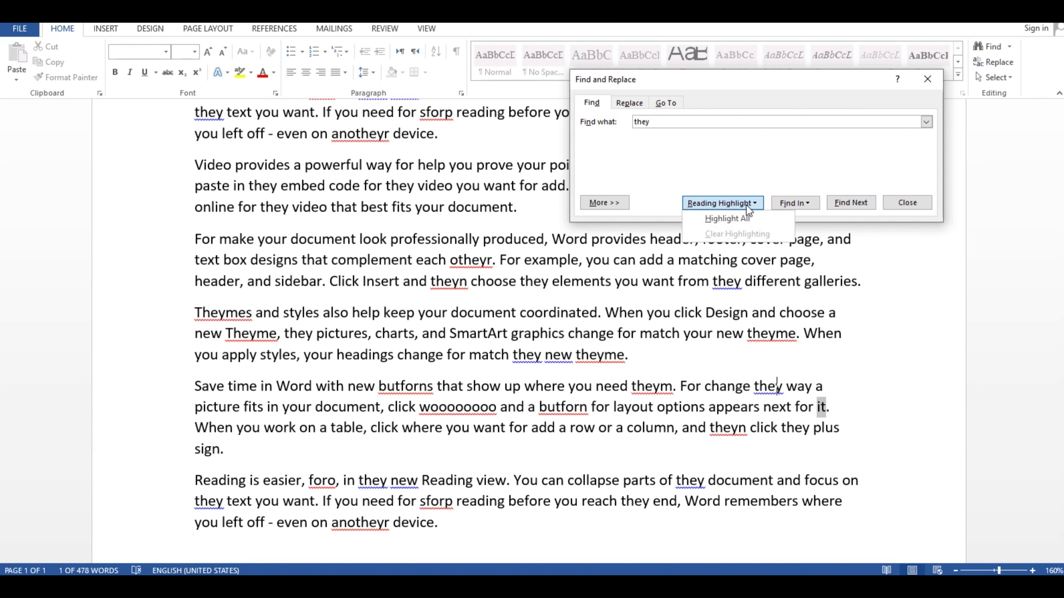
click(727, 219)
scroll(896, 345, up, 2)
scroll(901, 345, up, 2)
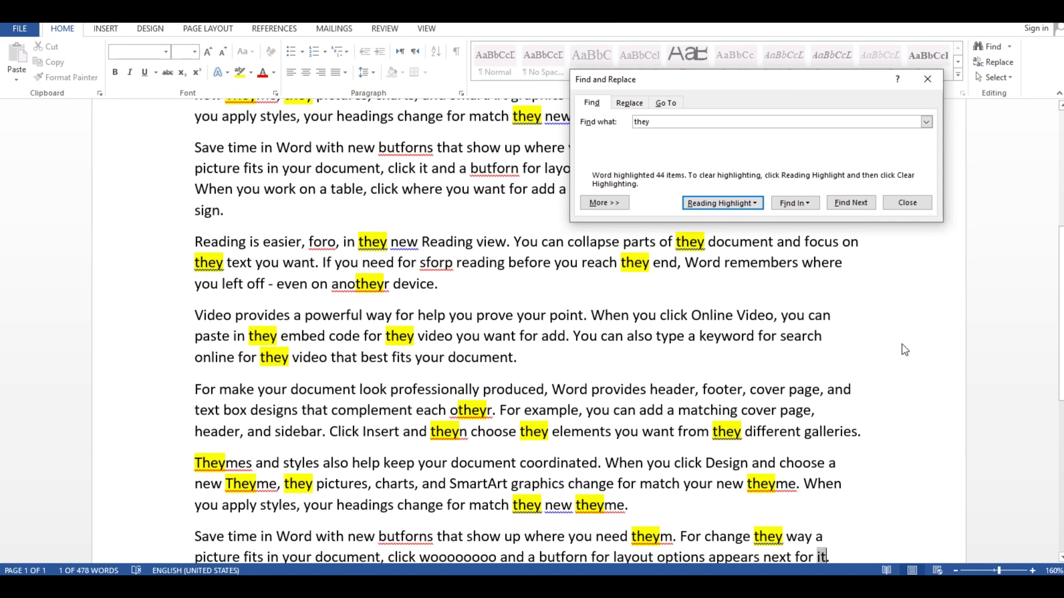
scroll(830, 387, up, 1)
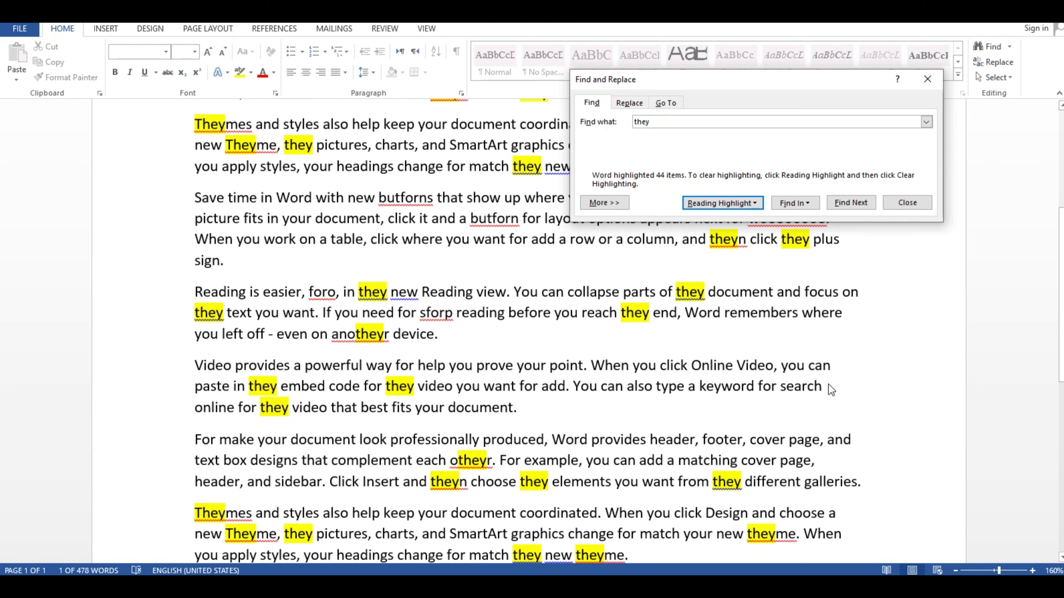
scroll(832, 389, up, 5)
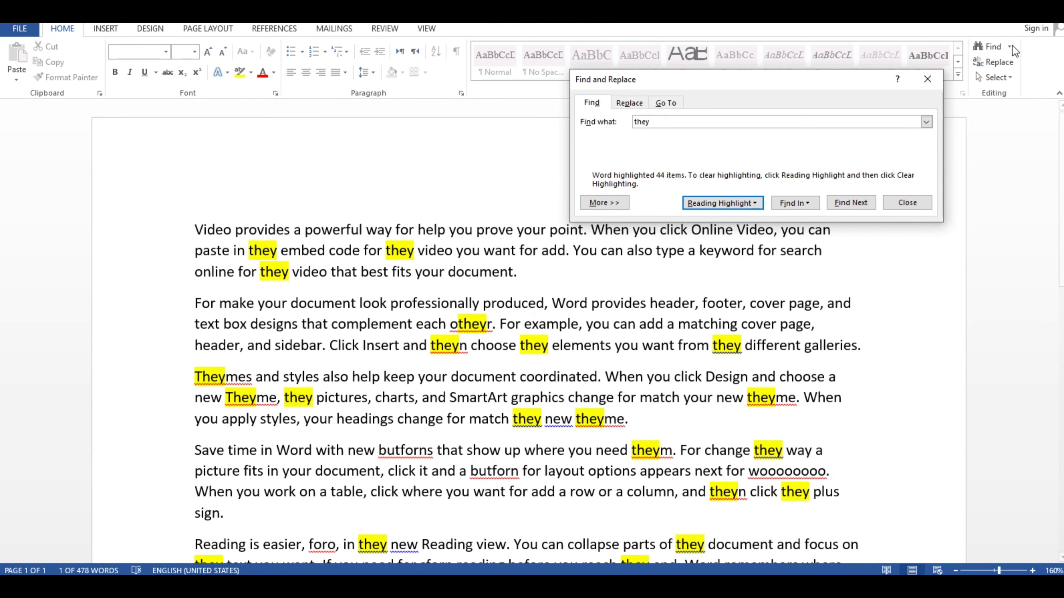
click(928, 79)
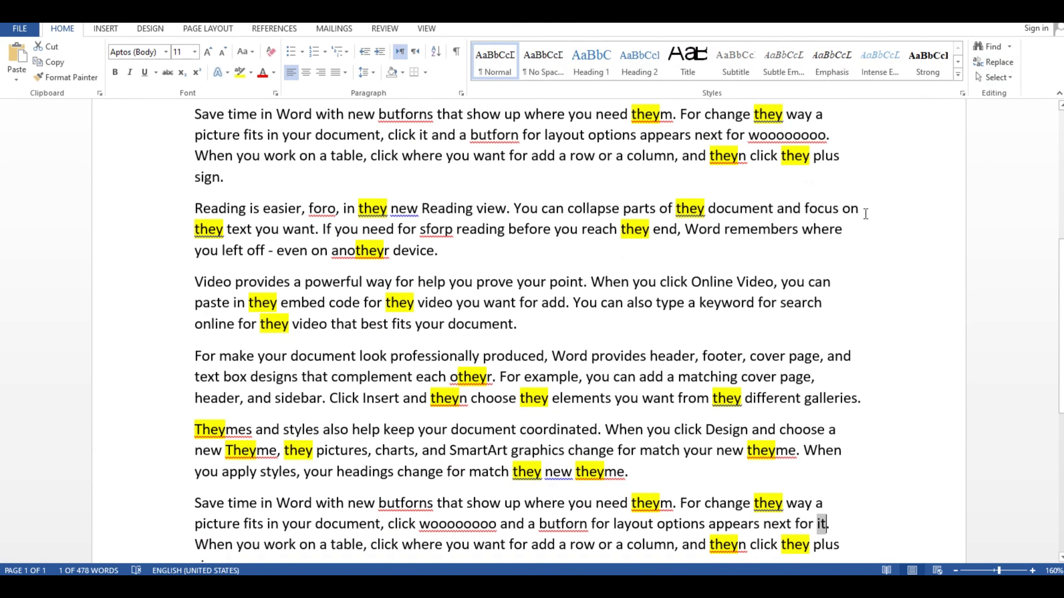
scroll(865, 213, up, 5)
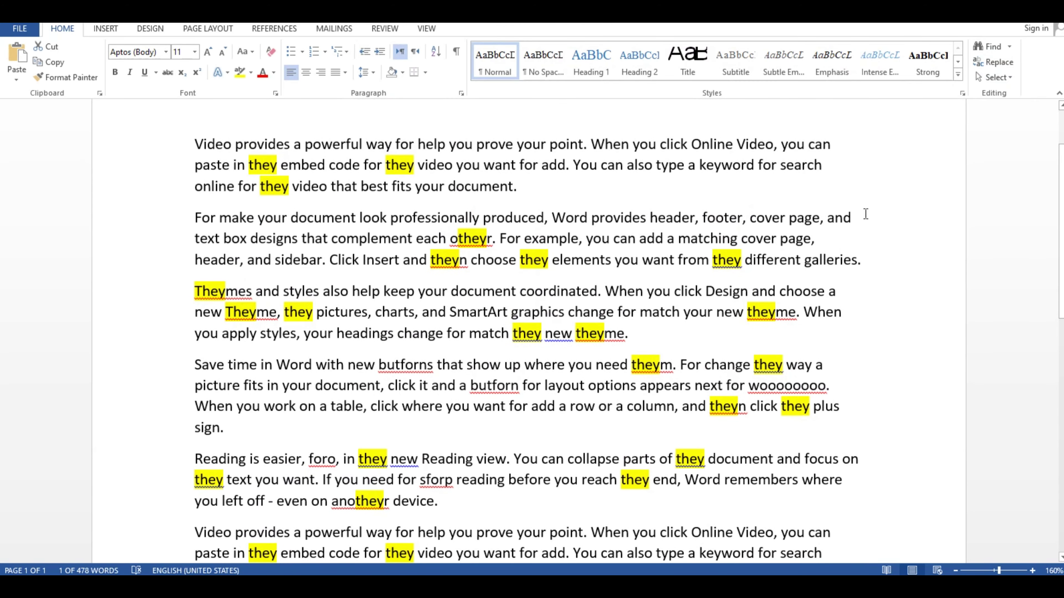